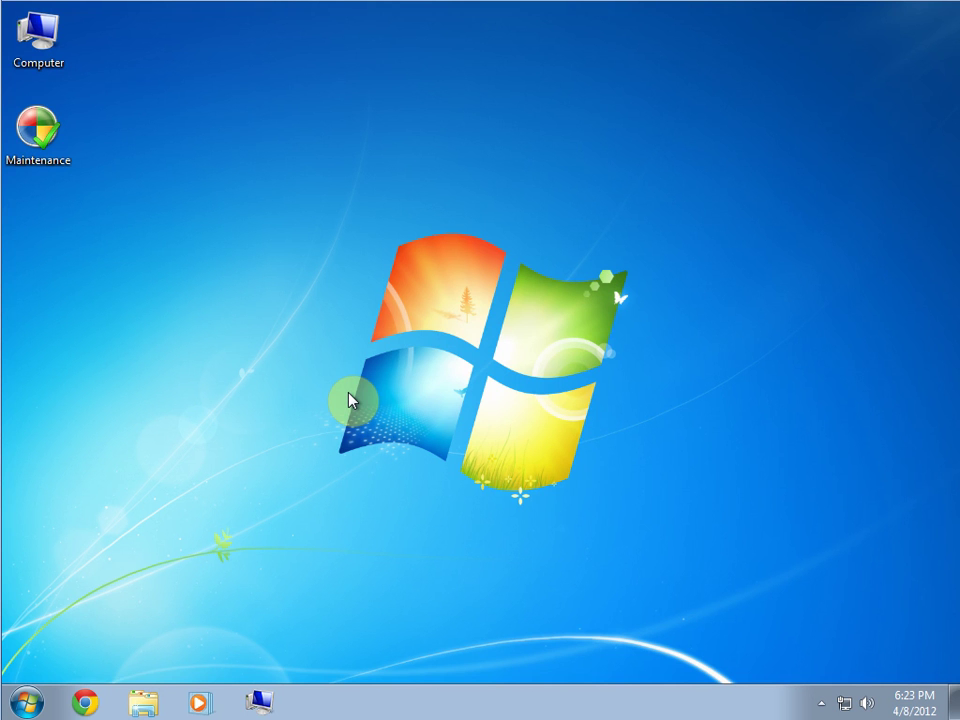
Go to majorgeeks.com in Chrome and search the site for winbubble
{"action": "left_click", "coordinate": [284, 405]}
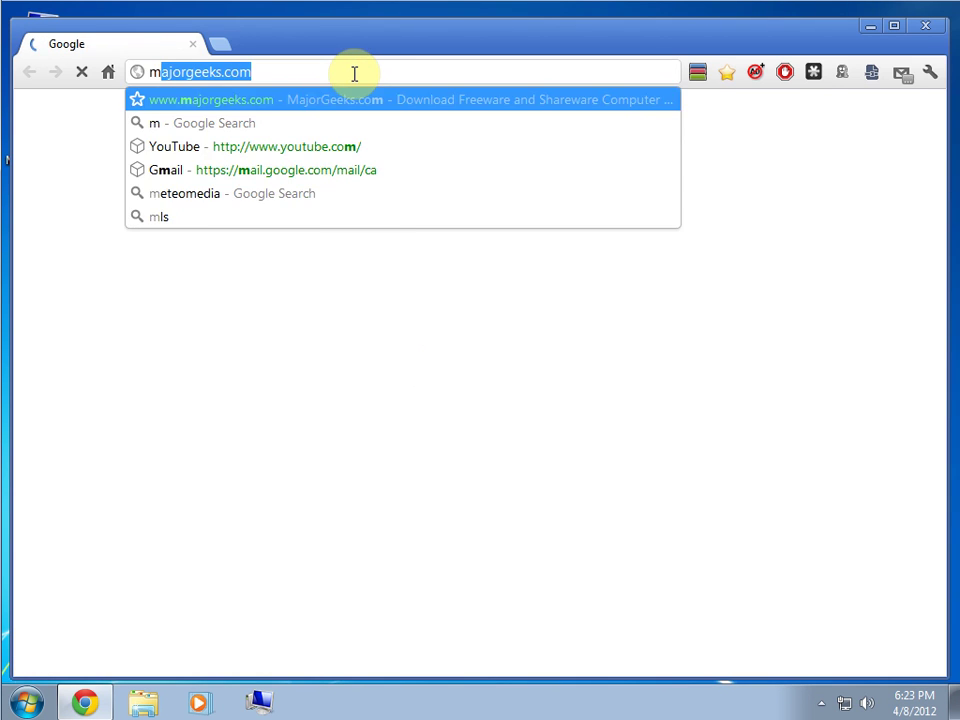
{"action": "key", "text": "Return"}
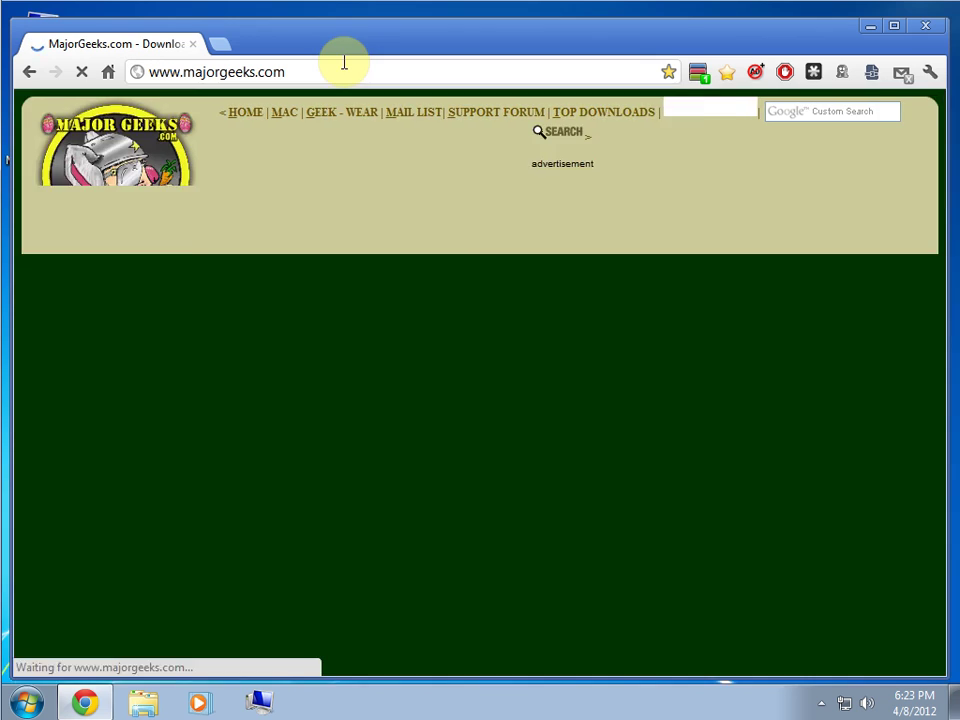
{"action": "scroll", "coordinate": [437, 265], "scroll_direction": "down", "scroll_amount": 5}
{"action": "scroll", "coordinate": [432, 278], "scroll_direction": "down", "scroll_amount": 2}
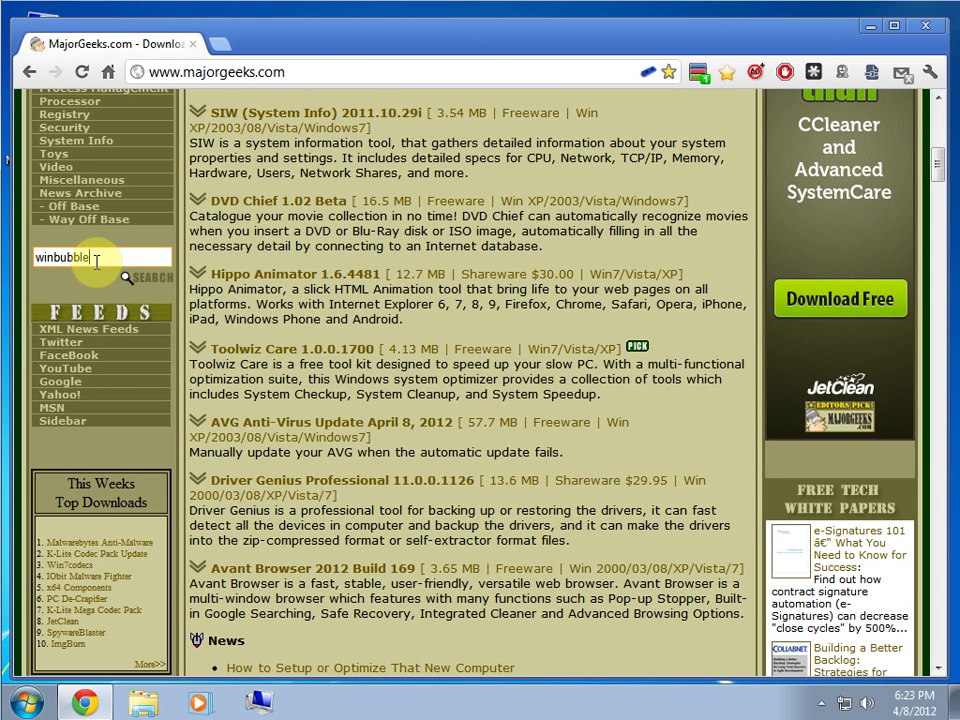
{"action": "key", "text": "Return"}
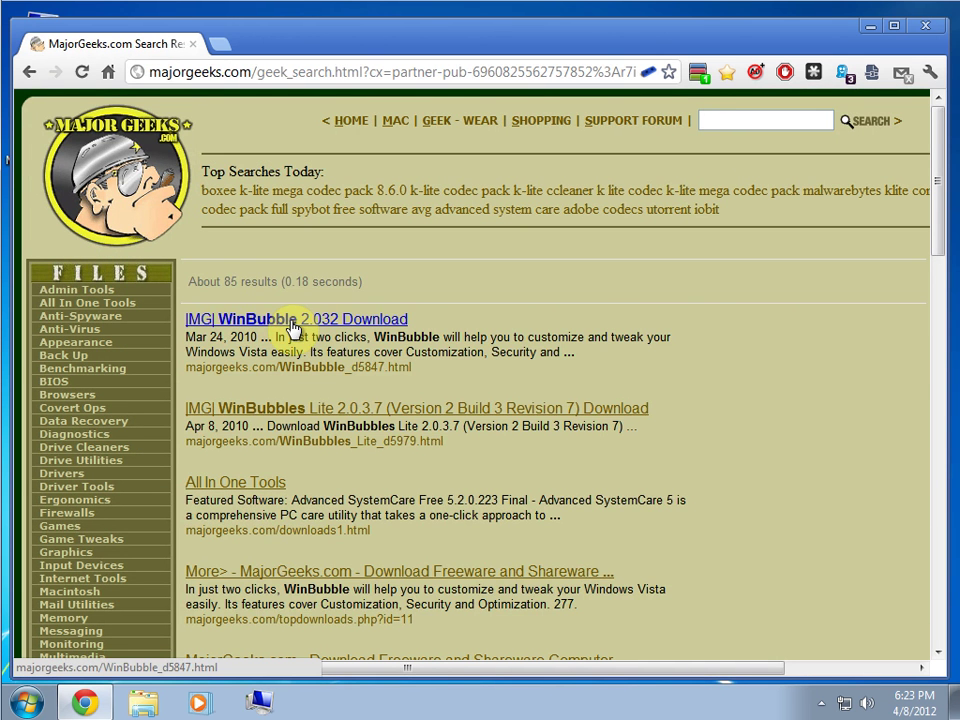
Open the WinBubble 2.032 page, look over the author's blog, then close that tab
{"action": "left_click", "coordinate": [292, 322]}
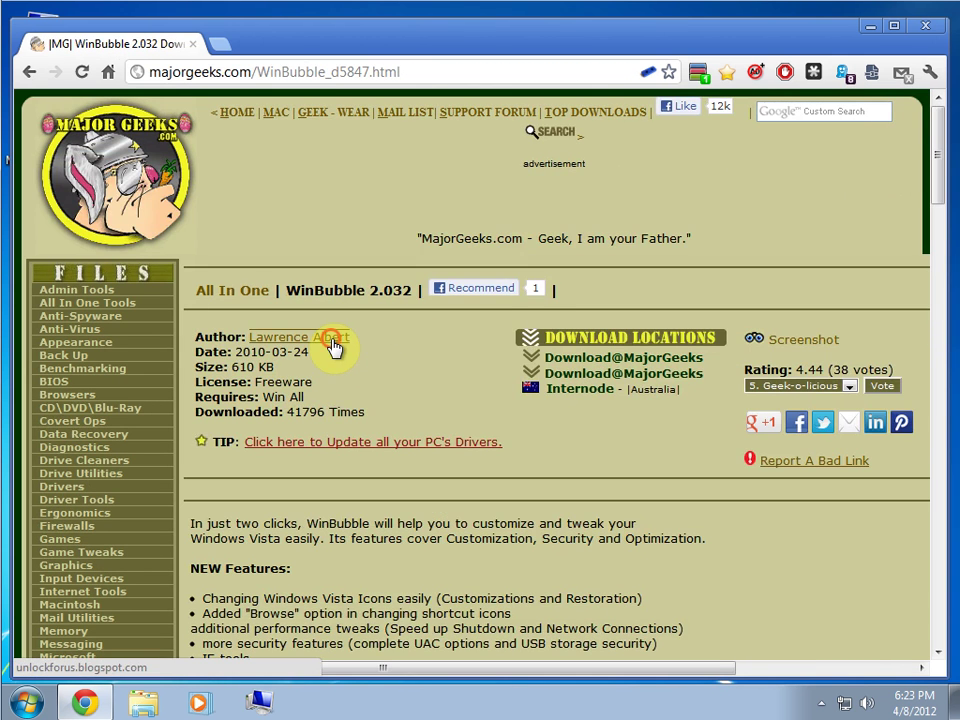
{"action": "left_click", "coordinate": [333, 342]}
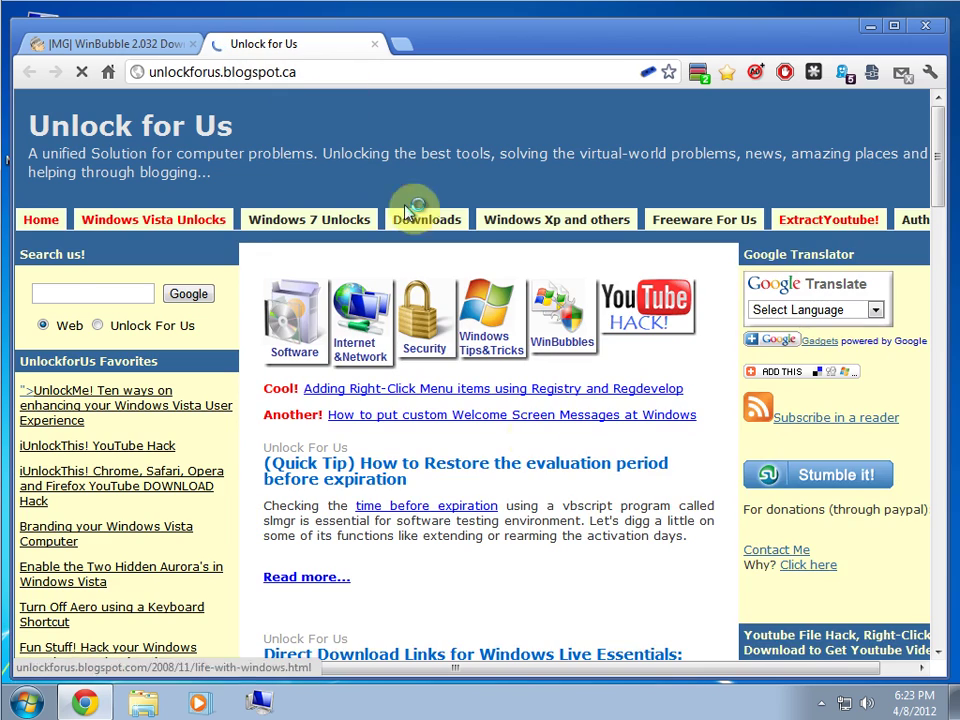
{"action": "scroll", "coordinate": [510, 376], "scroll_direction": "down", "scroll_amount": 2}
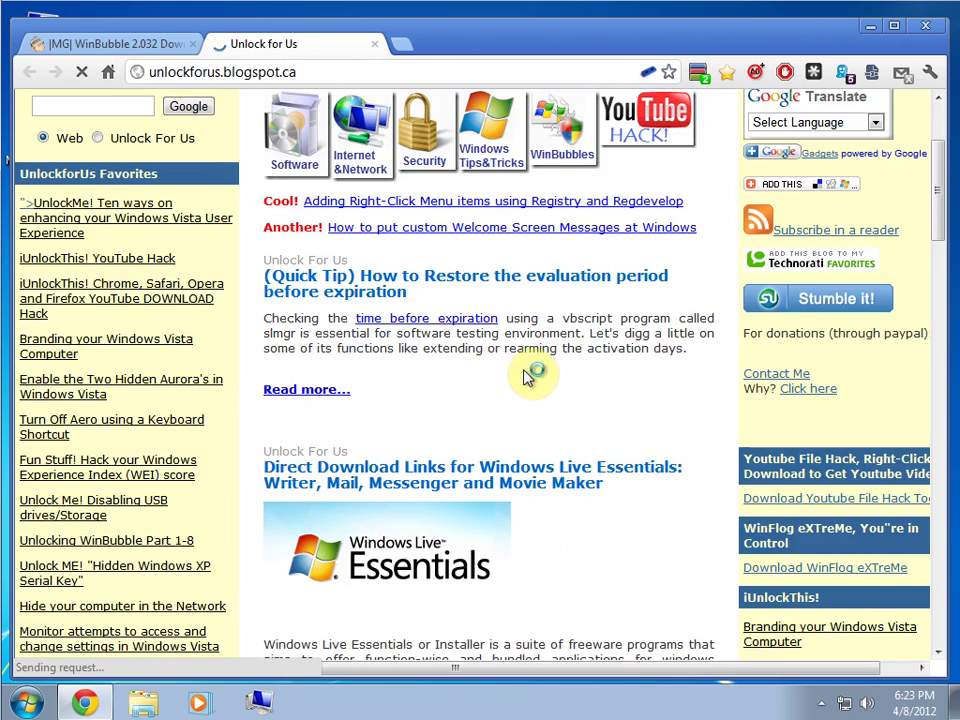
{"action": "scroll", "coordinate": [527, 375], "scroll_direction": "down", "scroll_amount": 12}
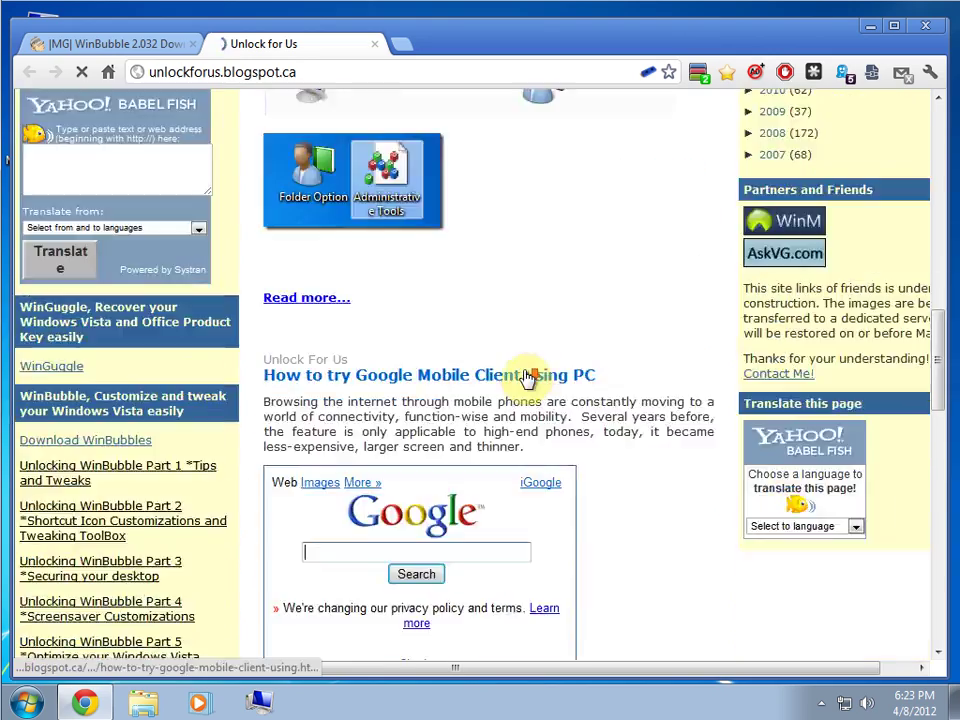
{"action": "scroll", "coordinate": [527, 375], "scroll_direction": "down", "scroll_amount": 10}
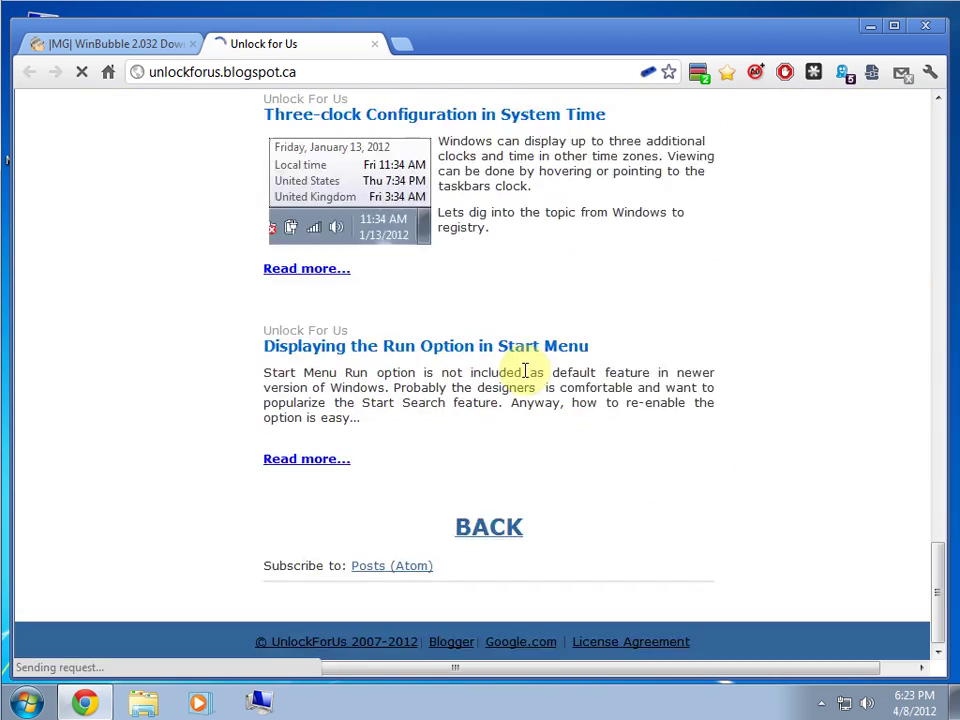
{"action": "scroll", "coordinate": [521, 388], "scroll_direction": "up", "scroll_amount": 4}
{"action": "left_click", "coordinate": [375, 44]}
Download WinBubble via Download@MajorGeeks and close Chrome
{"action": "left_click", "coordinate": [618, 376]}
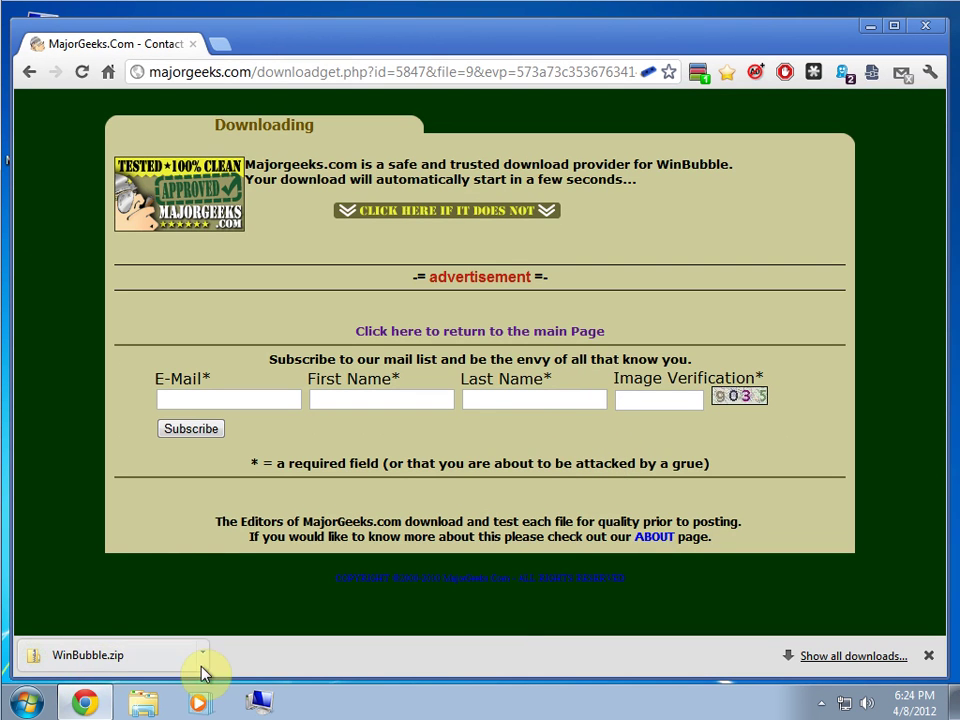
{"action": "left_click", "coordinate": [925, 24]}
{"action": "key", "text": "super"}
Open WinBubble.zip from Downloads and copy the WinBubble2037 folder onto the desktop
{"action": "left_click", "coordinate": [281, 526]}
{"action": "left_click", "coordinate": [282, 252]}
{"action": "double_click", "coordinate": [280, 252]}
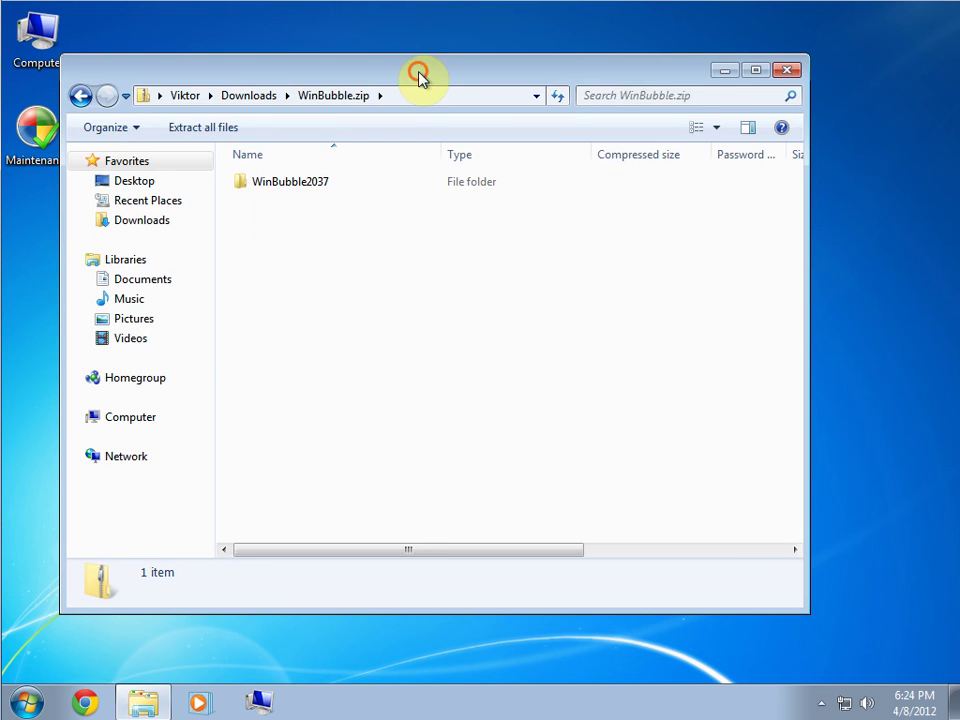
{"action": "left_click_drag", "start_coordinate": [417, 72], "coordinate": [588, 72]}
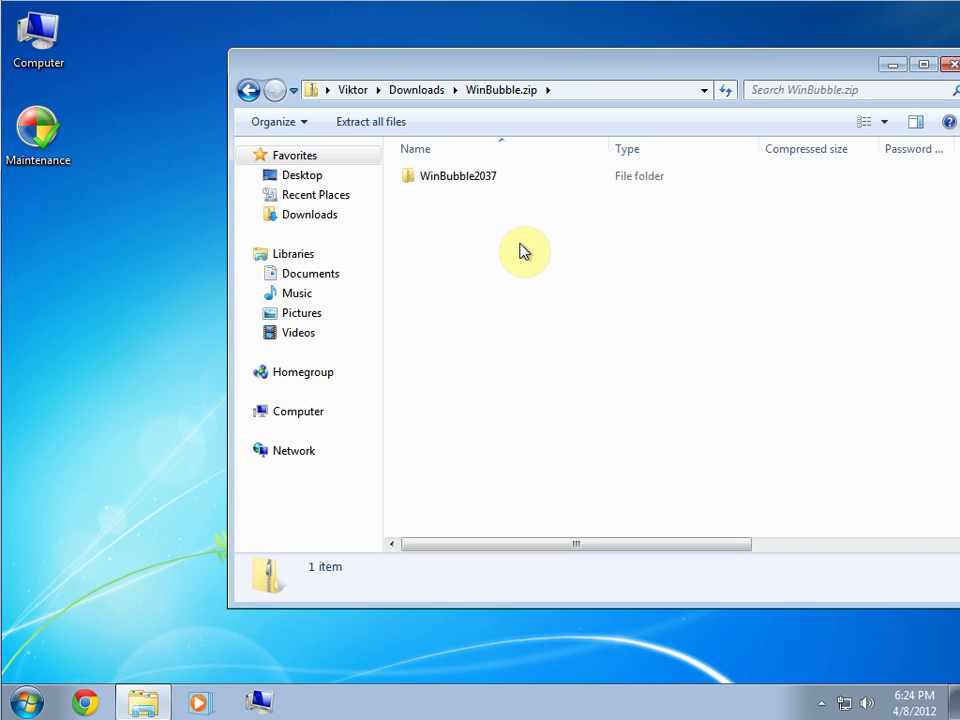
{"action": "left_click", "coordinate": [455, 177]}
{"action": "left_click_drag", "start_coordinate": [408, 199], "coordinate": [113, 296]}
{"action": "double_click", "coordinate": [238, 75]}
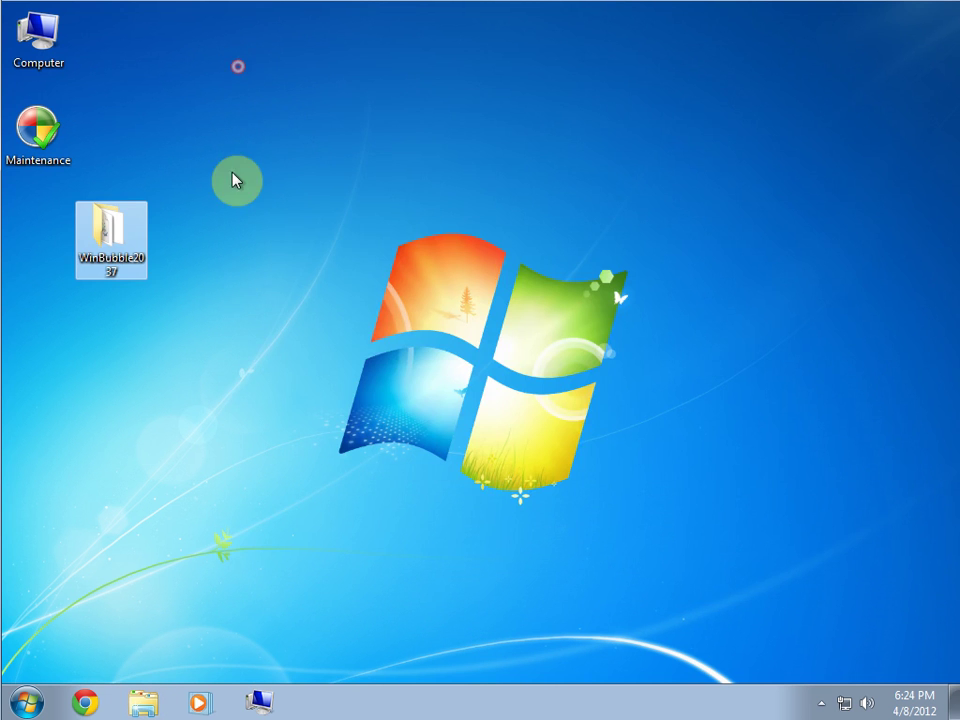
Open the desktop WinBubble2037 copy and browse into WinBubbles.zip's WinBubble 2 folder
{"action": "double_click", "coordinate": [120, 268]}
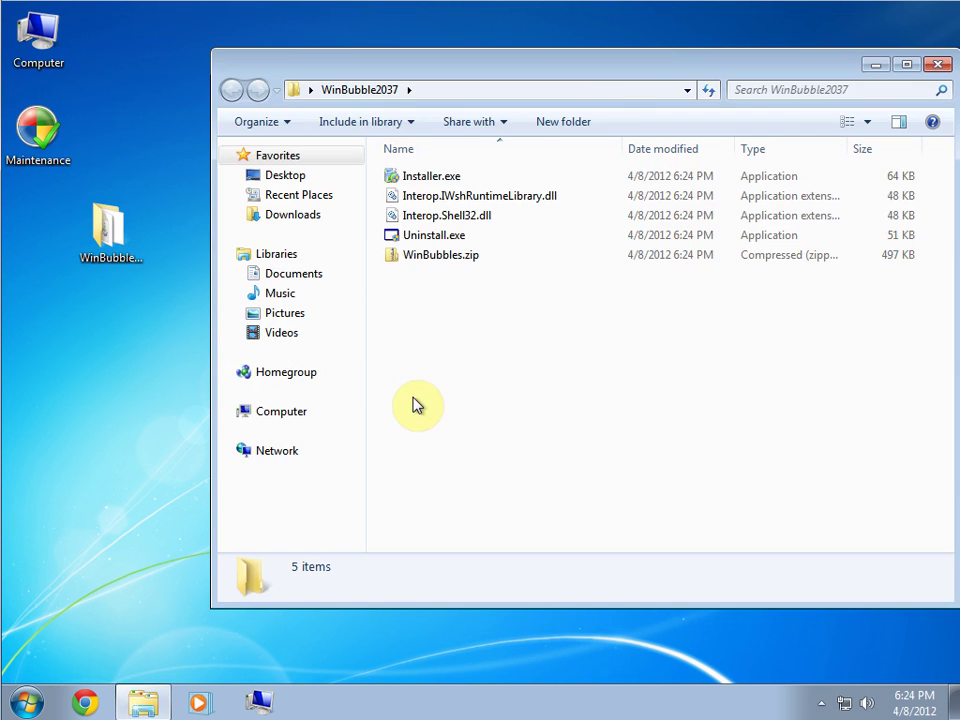
{"action": "left_click_drag", "start_coordinate": [598, 70], "coordinate": [493, 56]}
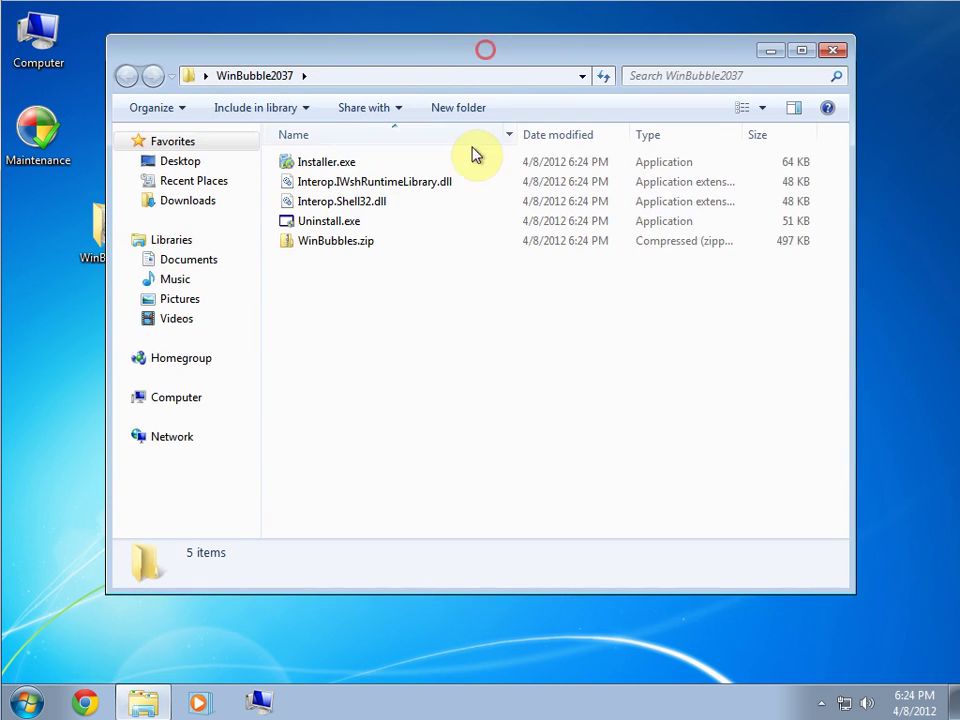
{"action": "left_click", "coordinate": [346, 168]}
{"action": "left_click", "coordinate": [338, 226]}
{"action": "left_click", "coordinate": [403, 313]}
{"action": "left_click", "coordinate": [333, 245]}
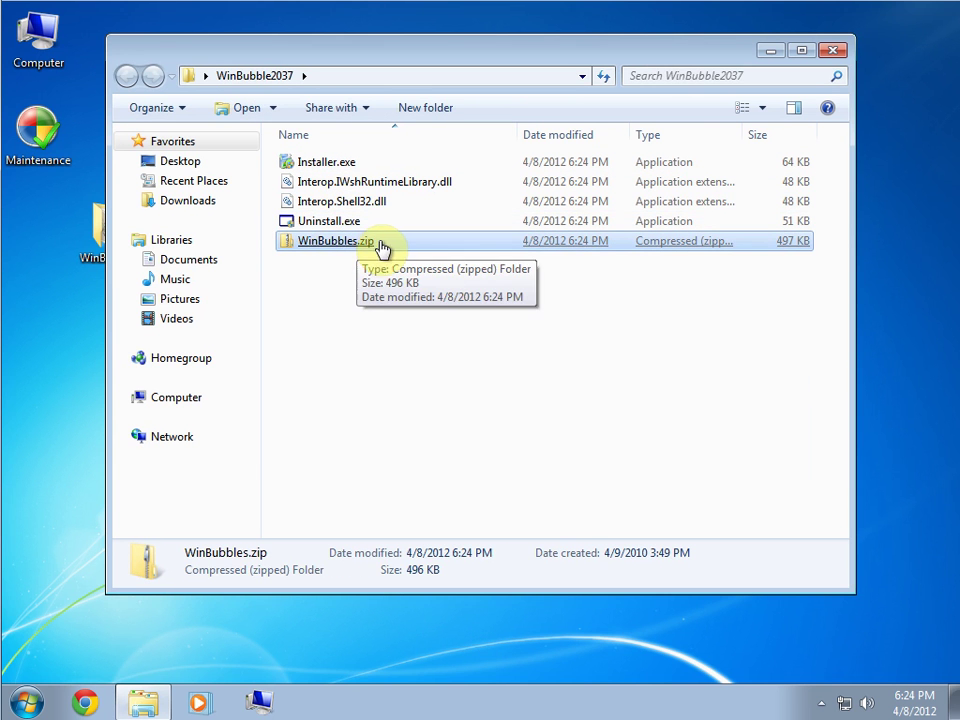
{"action": "double_click", "coordinate": [348, 240]}
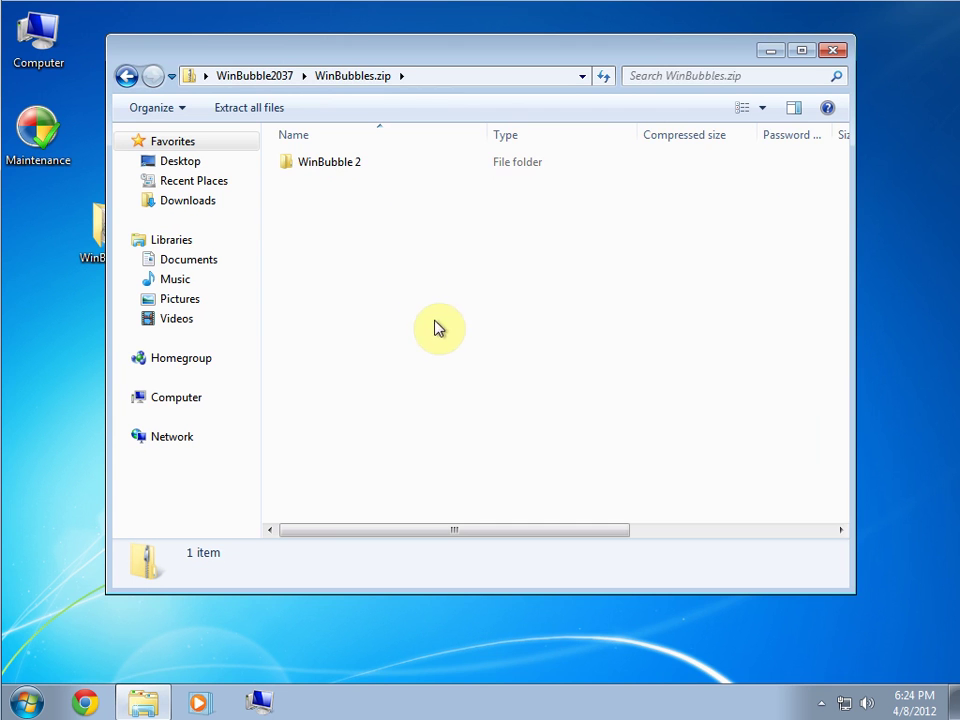
{"action": "double_click", "coordinate": [340, 164]}
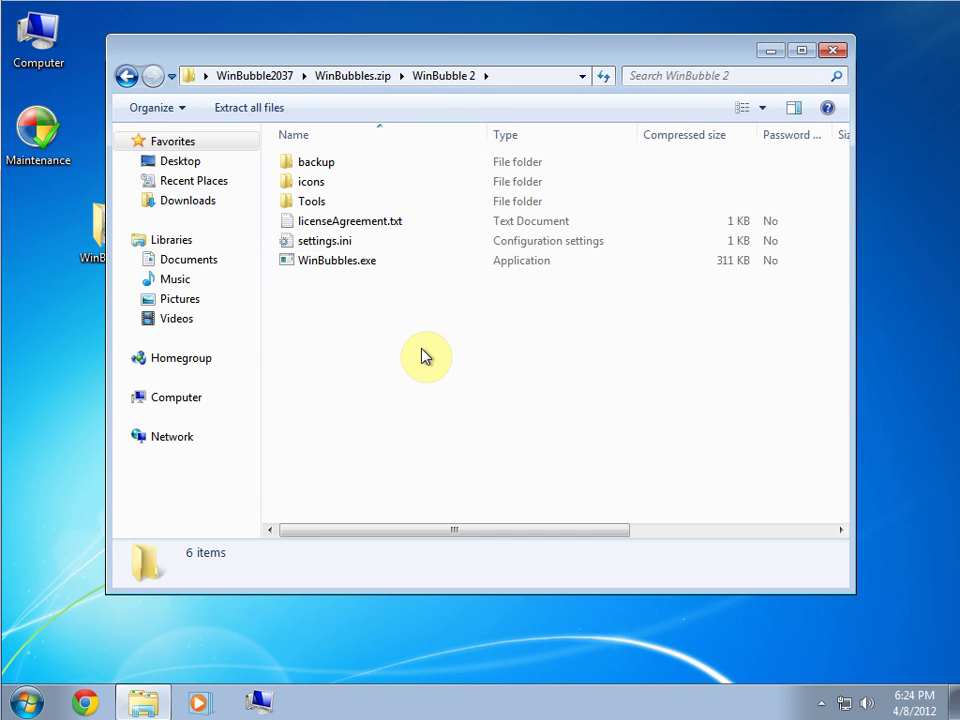
Run Installer.exe from WinBubble2037 as administrator and accept the license agreement
{"action": "key", "text": "BackSpace"}
{"action": "key", "text": "BackSpace"}
{"action": "left_click", "coordinate": [390, 318]}
{"action": "double_click", "coordinate": [330, 168]}
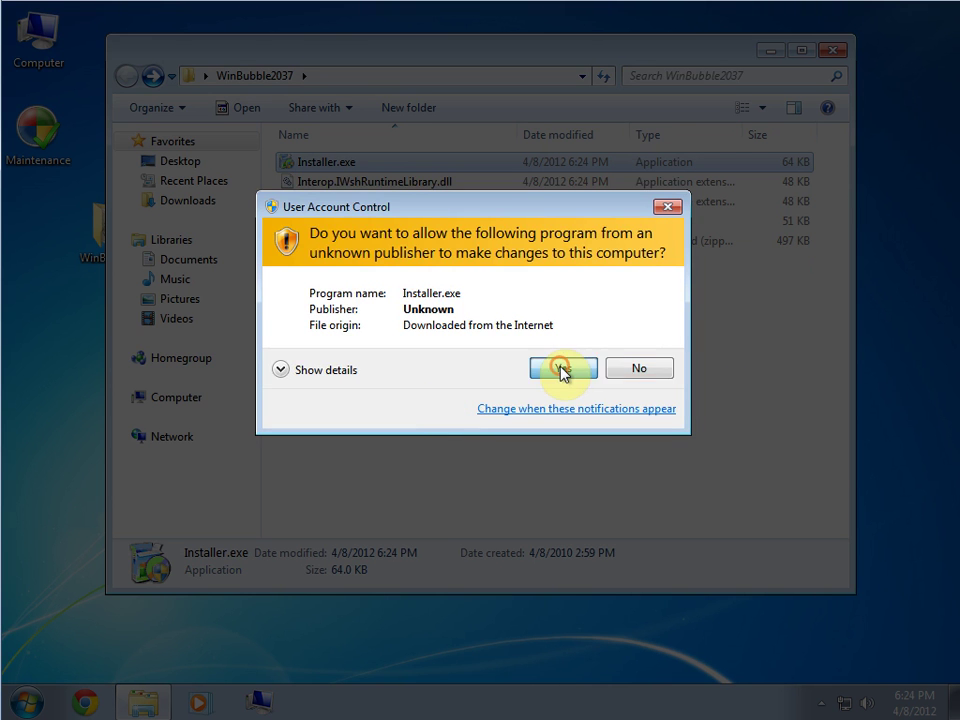
{"action": "left_click", "coordinate": [561, 370]}
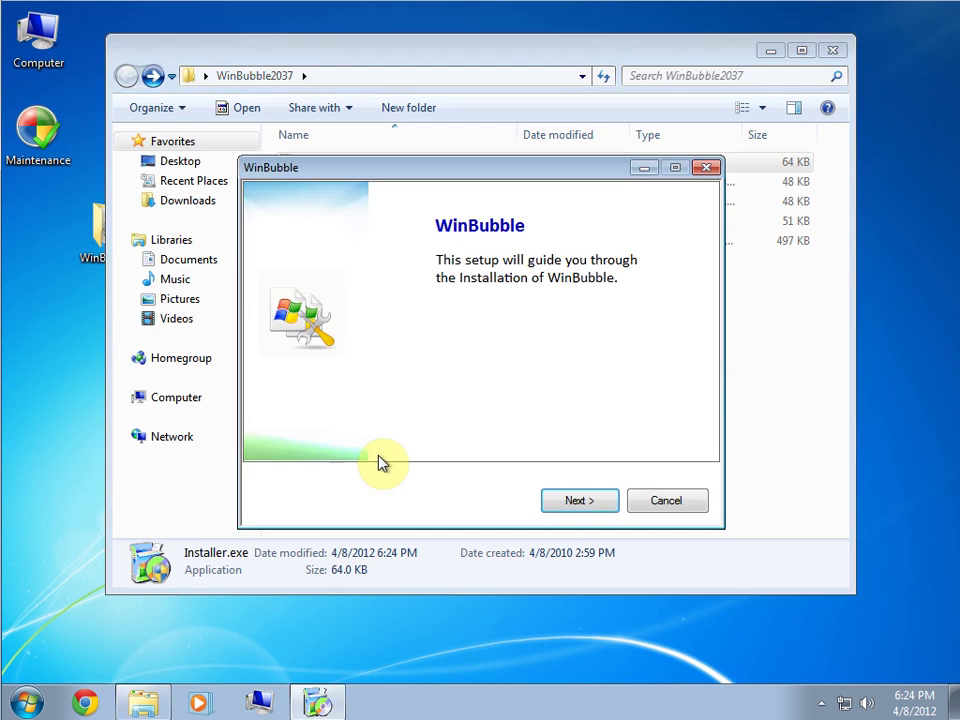
{"action": "left_click", "coordinate": [563, 508]}
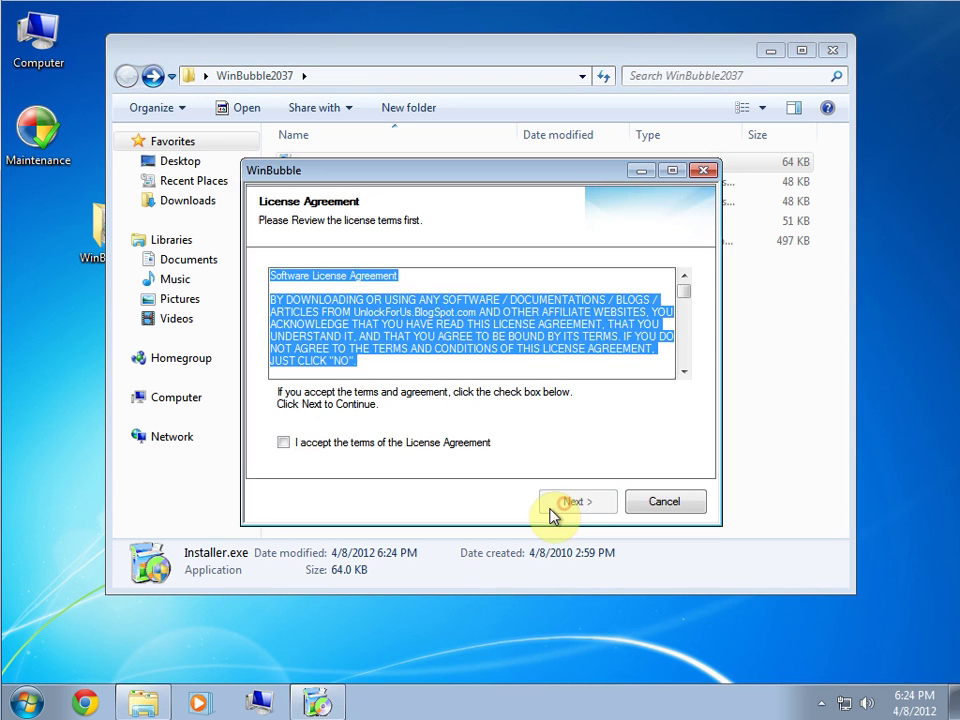
{"action": "left_click", "coordinate": [362, 442]}
{"action": "left_click", "coordinate": [580, 502]}
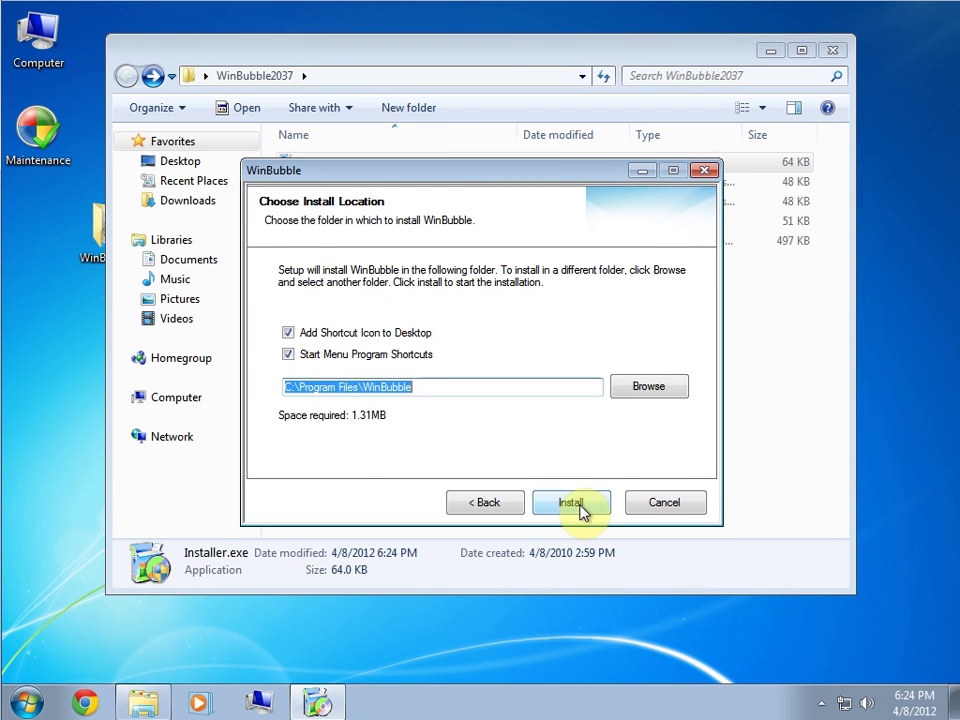
Install into C:\Program Files\WinBubble without a desktop shortcut, then close Chrome and the folder
{"action": "left_click", "coordinate": [355, 334]}
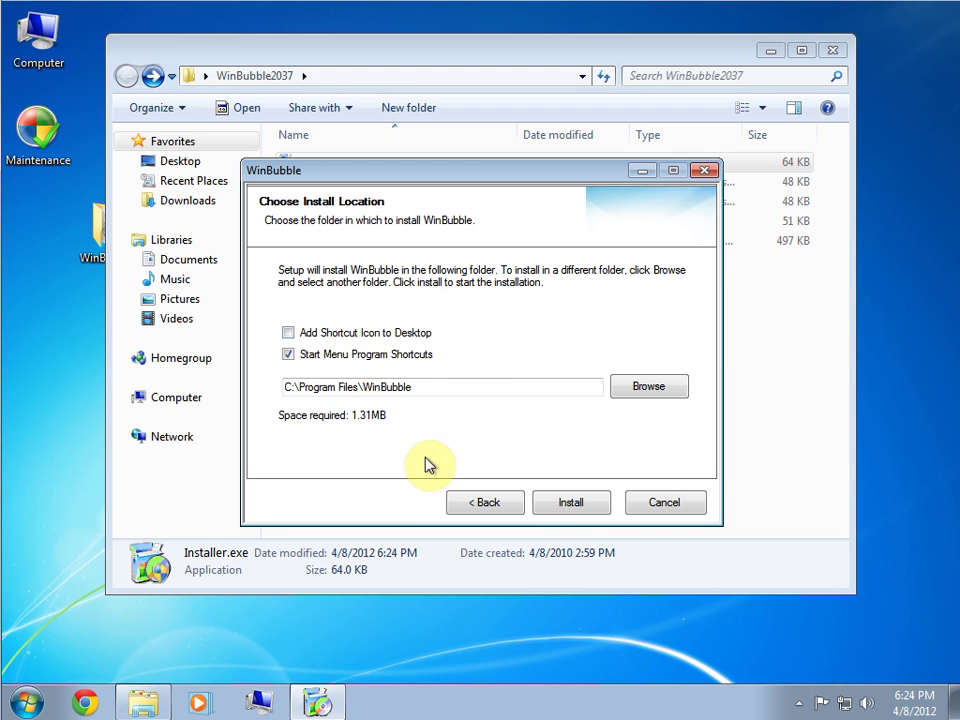
{"action": "left_click", "coordinate": [567, 503]}
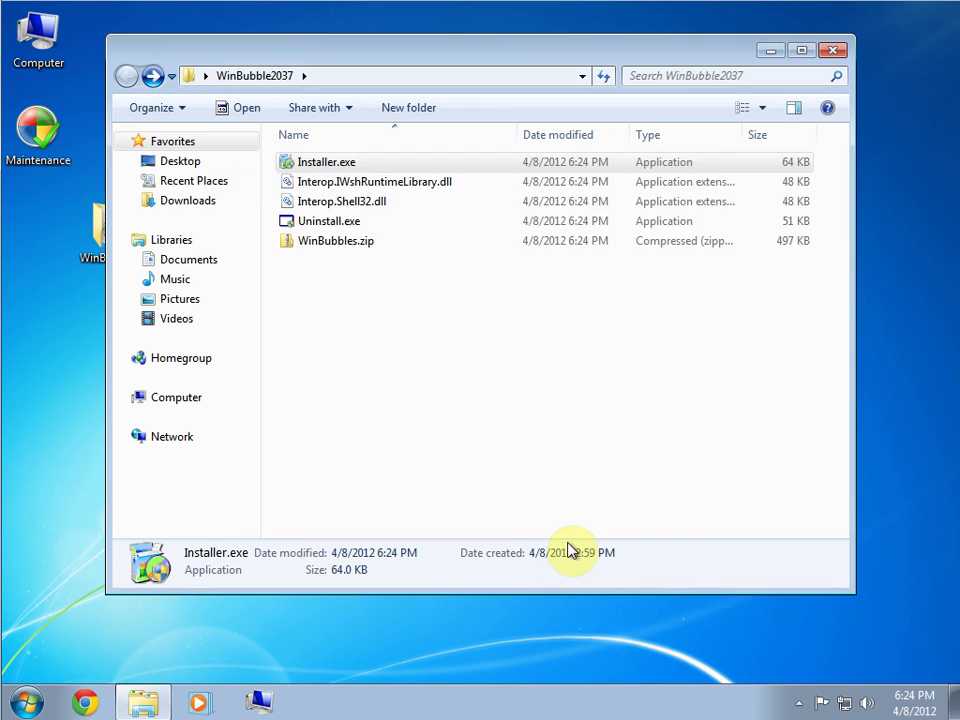
{"action": "left_click", "coordinate": [662, 500]}
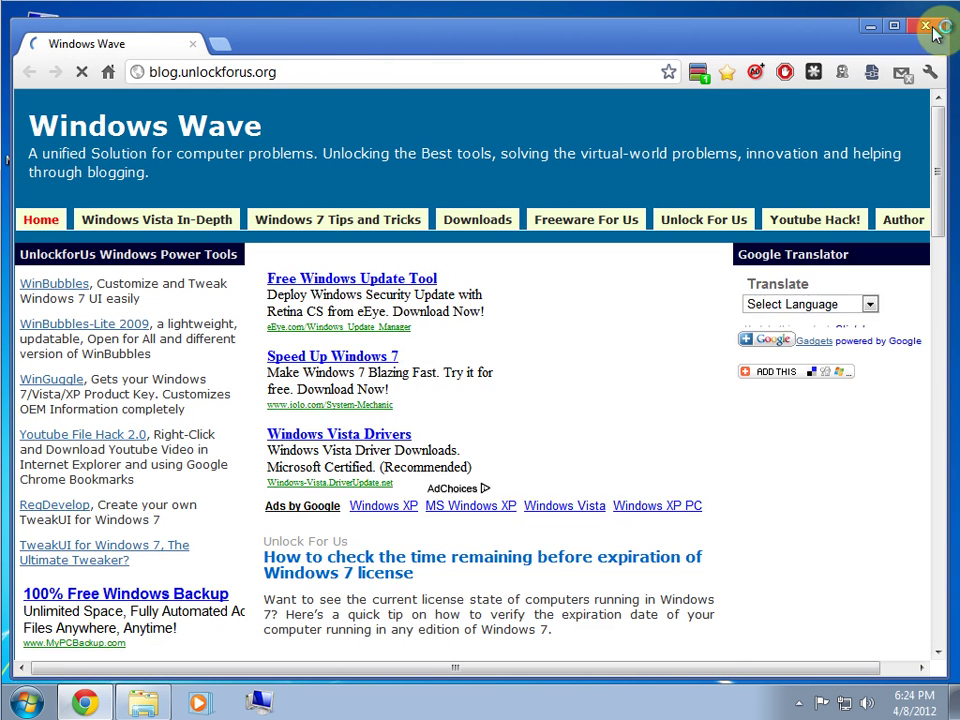
{"action": "left_click", "coordinate": [923, 23]}
{"action": "left_click", "coordinate": [838, 53]}
{"action": "left_click", "coordinate": [108, 268]}
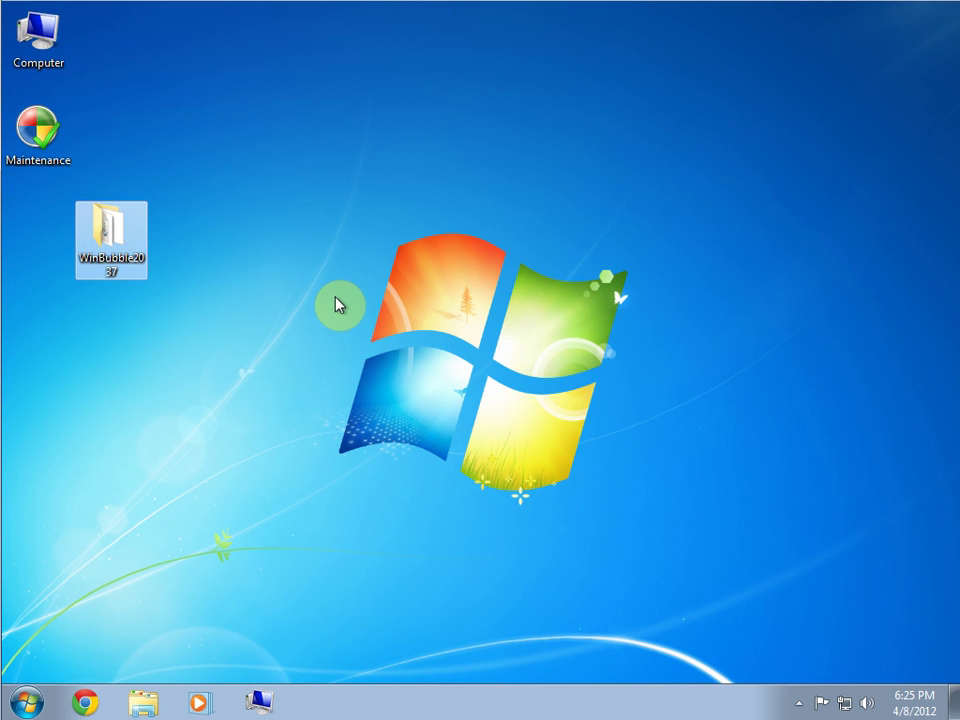
{"action": "key", "text": "shift+Delete"}
{"action": "key", "text": "Return"}
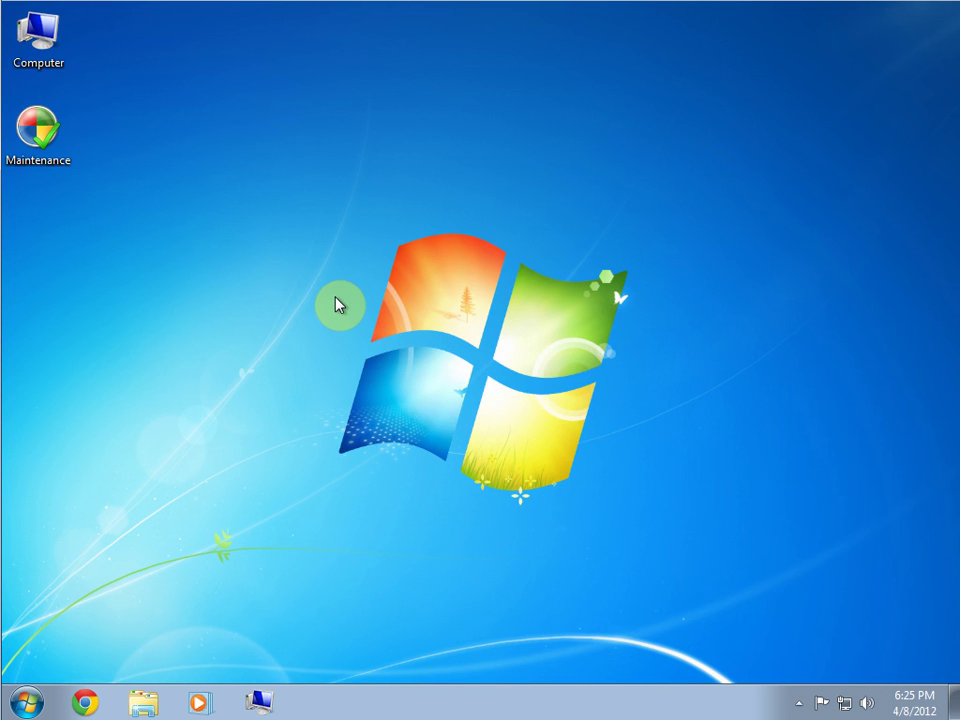
{"action": "key", "text": "super"}
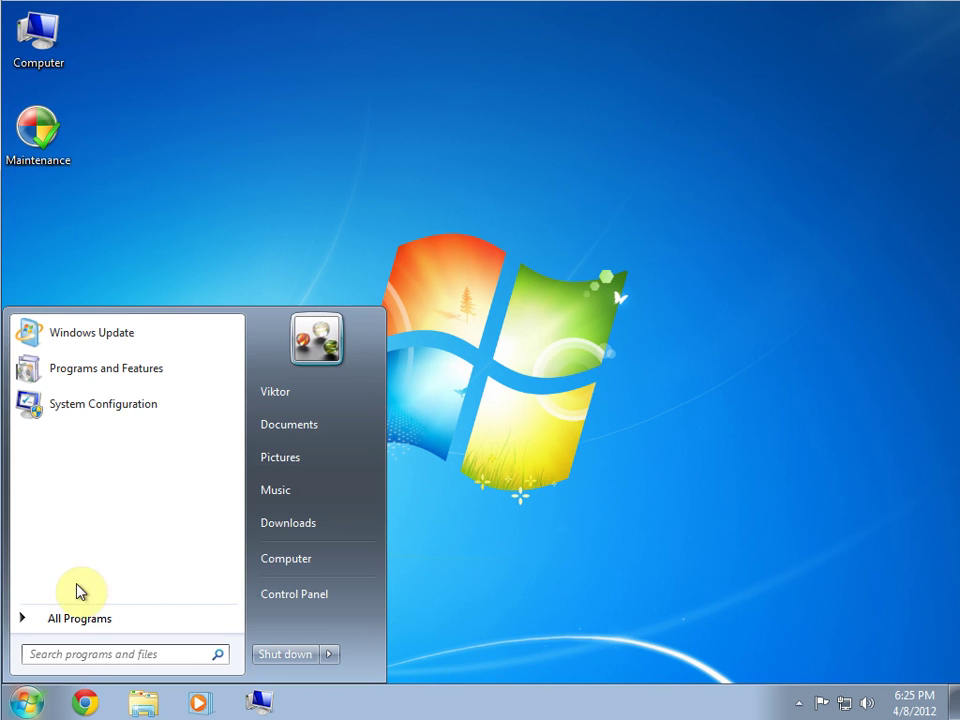
{"action": "left_click", "coordinate": [97, 626]}
{"action": "scroll", "coordinate": [90, 600], "scroll_direction": "down", "scroll_amount": 1}
{"action": "left_click", "coordinate": [70, 594]}
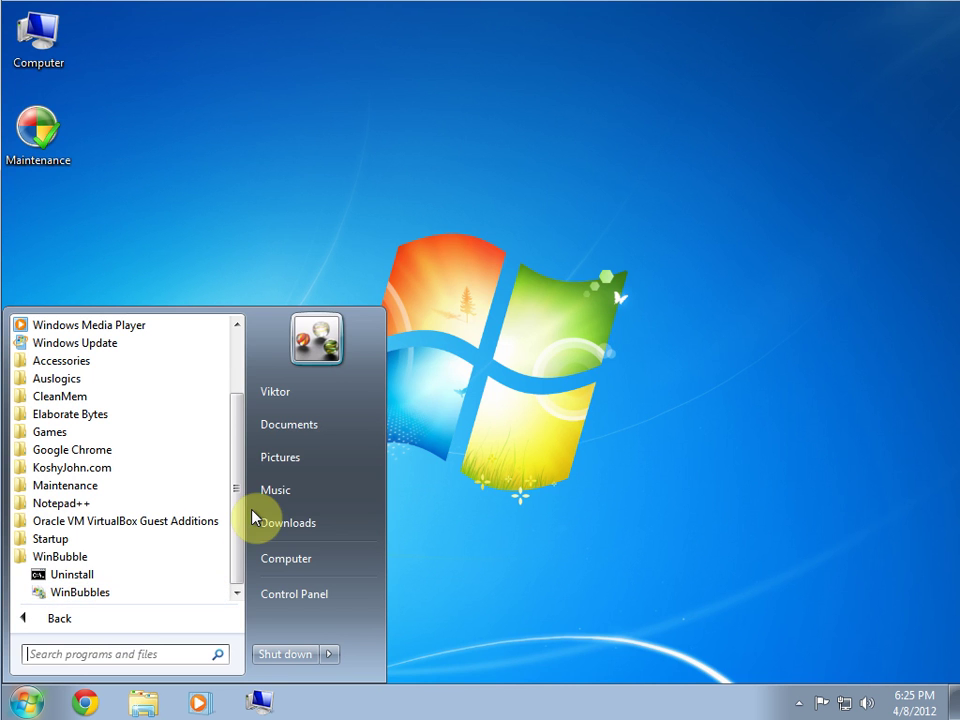
{"action": "left_click", "coordinate": [428, 476]}
Drag Documents from the Start menu to create a shortcut on the desktop
{"action": "key", "text": "super"}
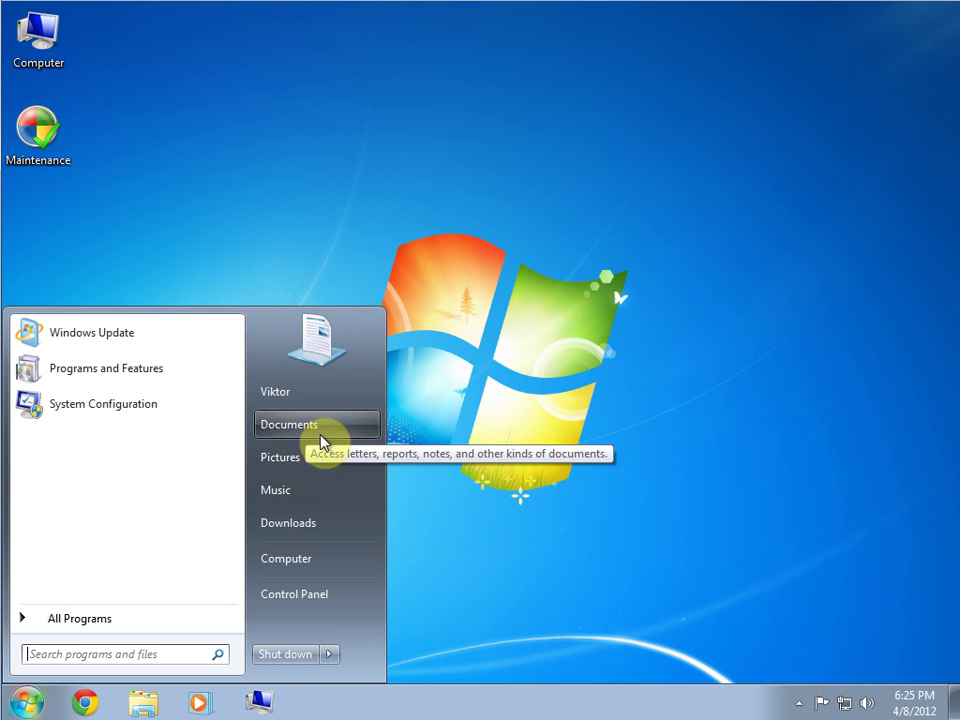
{"action": "left_click_drag", "start_coordinate": [278, 430], "coordinate": [725, 337]}
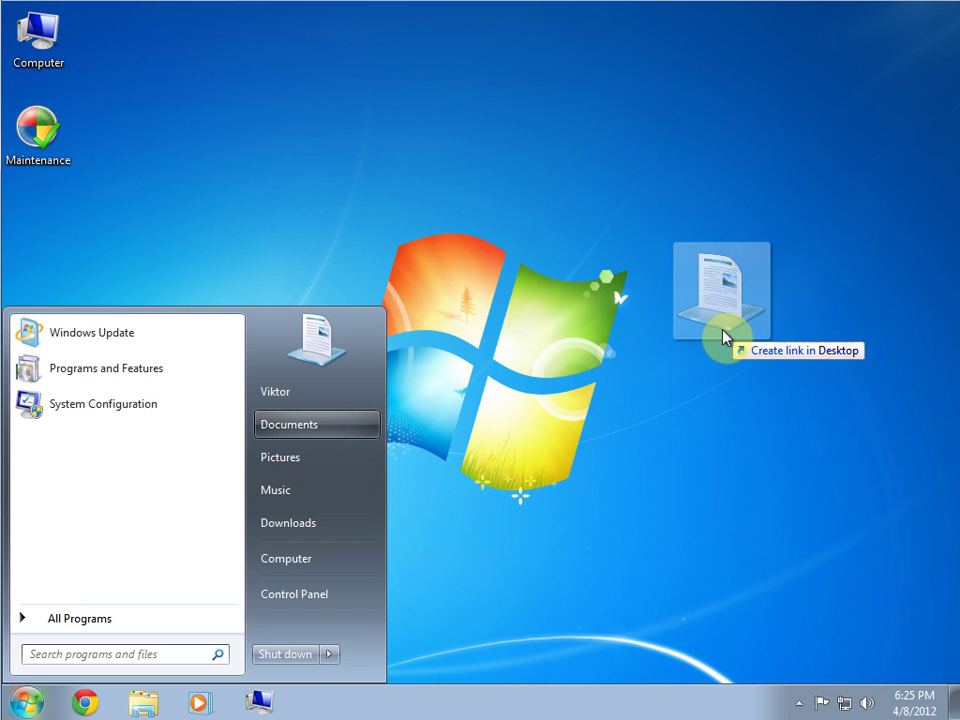
{"action": "left_click_drag", "start_coordinate": [724, 334], "coordinate": [724, 336]}
{"action": "left_click", "coordinate": [714, 257]}
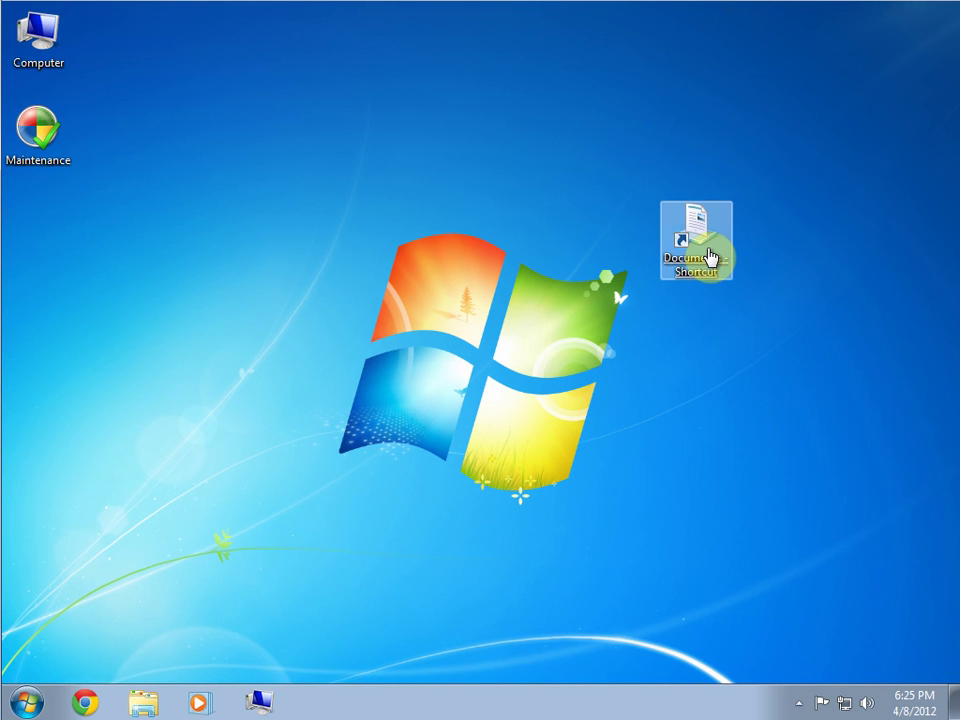
{"action": "left_click", "coordinate": [733, 392]}
Rename the shortcut from 'Documents - Shortcut' to 'Documents'
{"action": "left_click", "coordinate": [686, 285]}
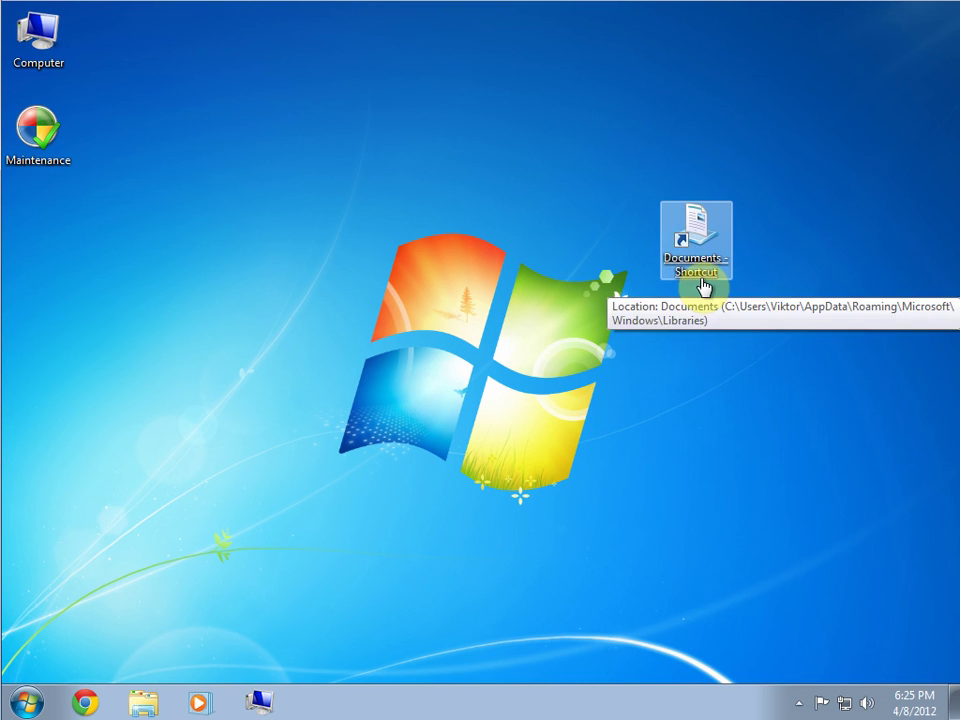
{"action": "key", "text": "F2"}
{"action": "key", "text": "End"}
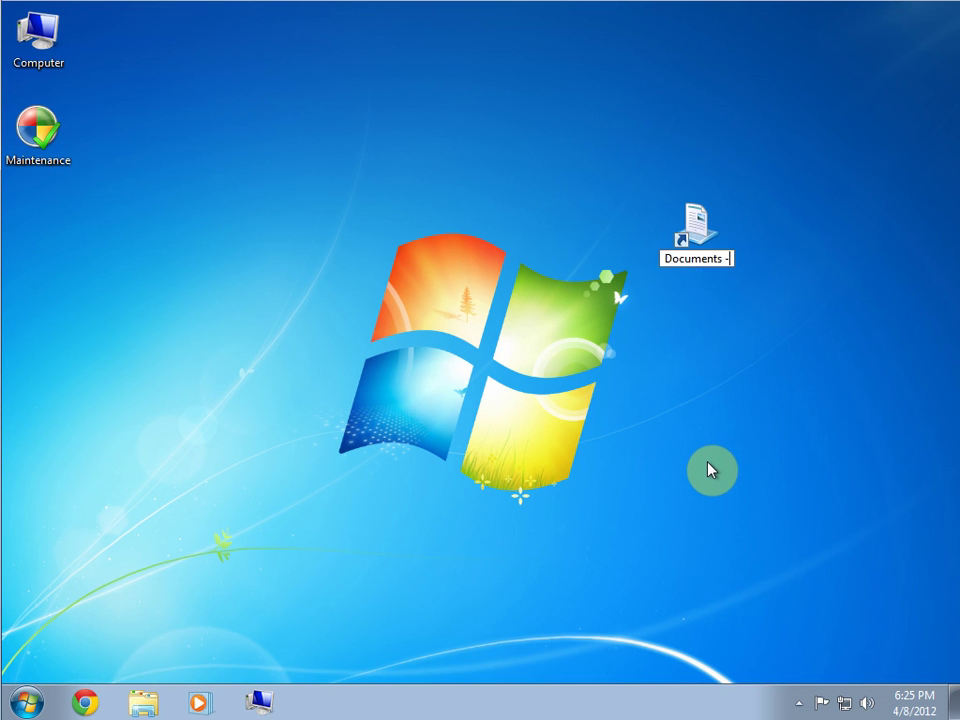
{"action": "key", "text": "Return"}
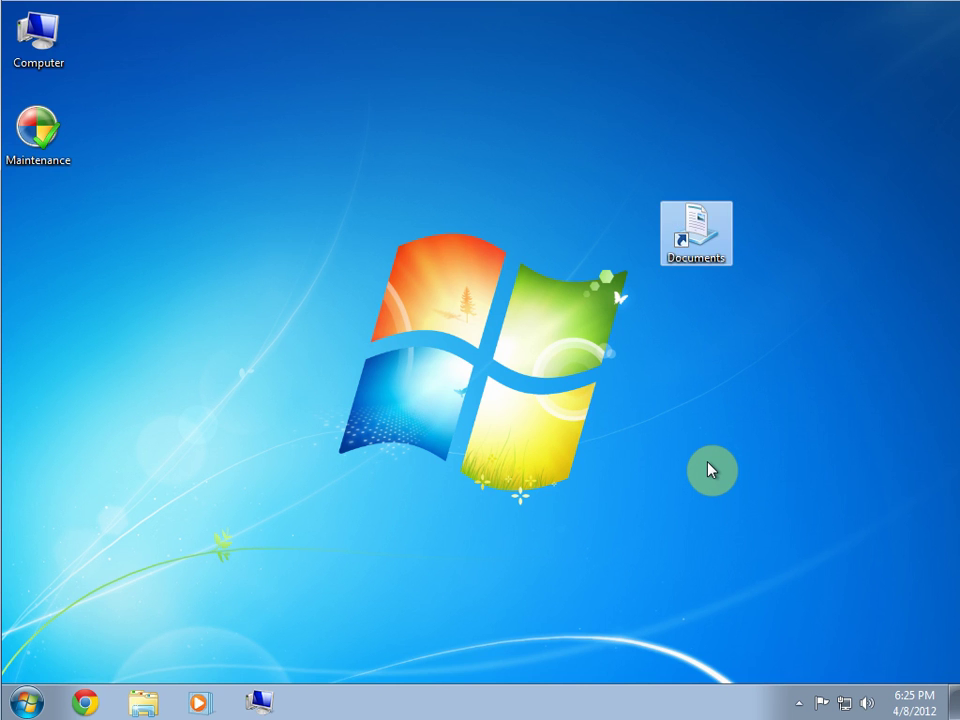
{"action": "left_click", "coordinate": [710, 470]}
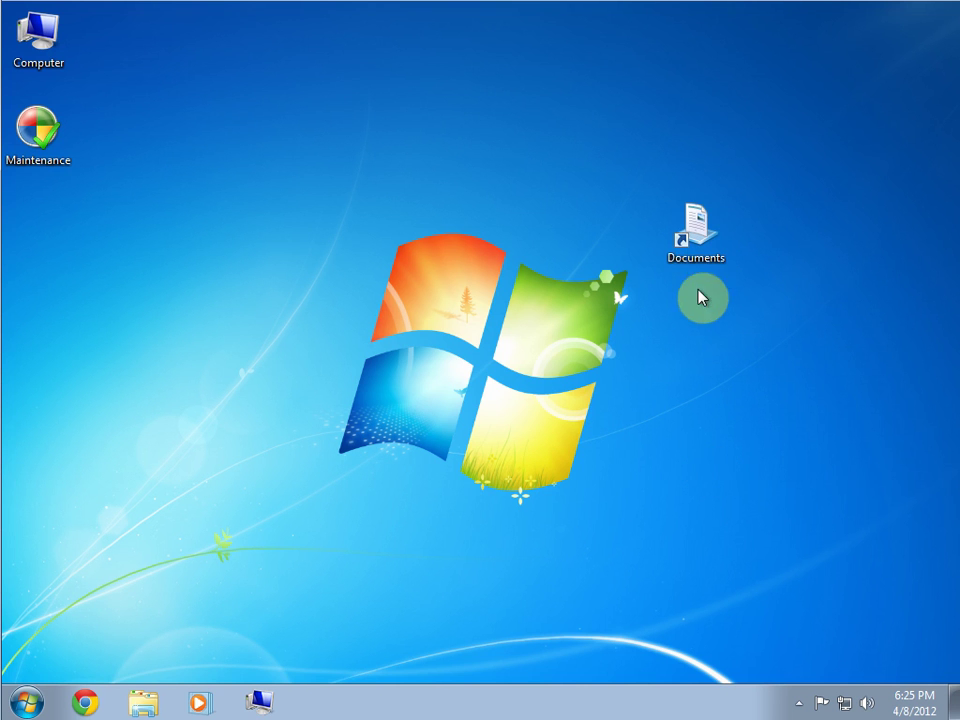
{"action": "left_click", "coordinate": [680, 243]}
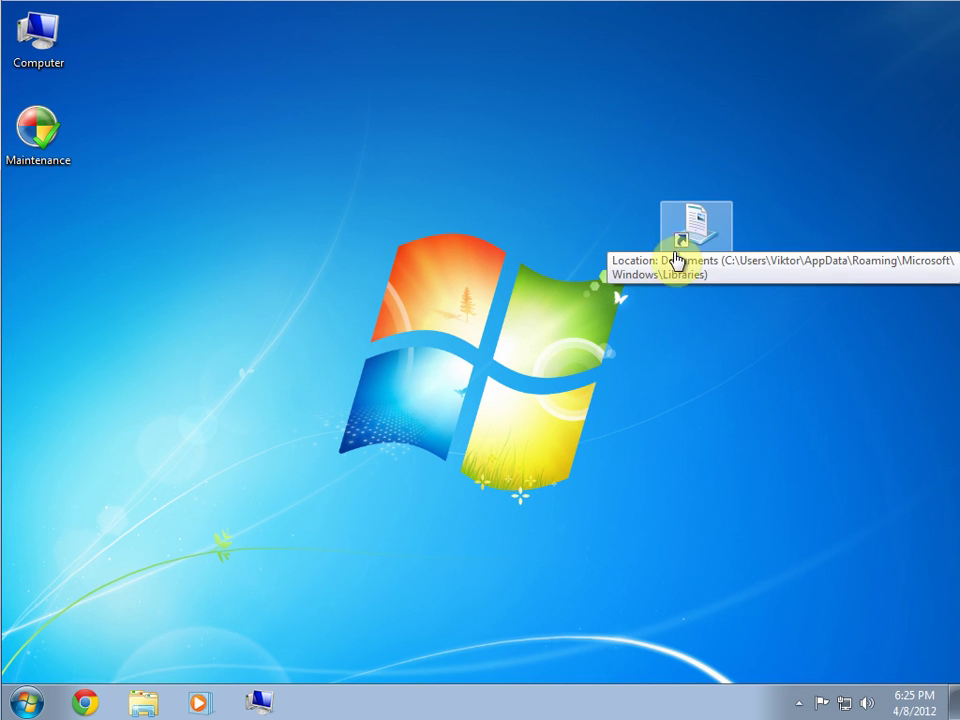
{"action": "left_click", "coordinate": [455, 363]}
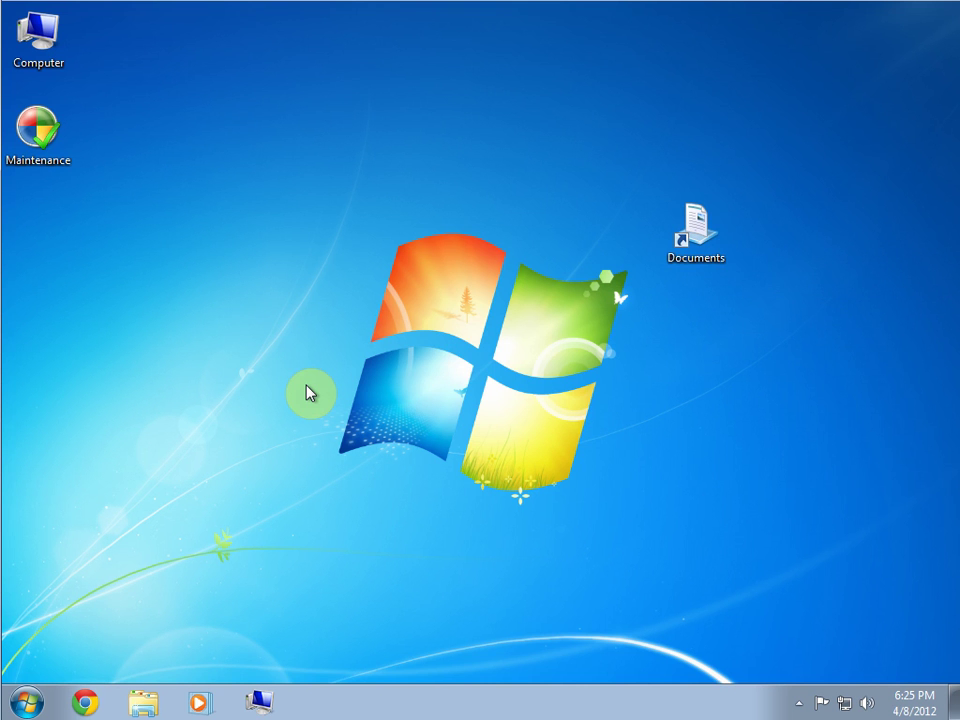
Launch WinBubbles from All Programs > WinBubble as administrator, accept the disclaimer, decline the documentation
{"action": "key", "text": "super"}
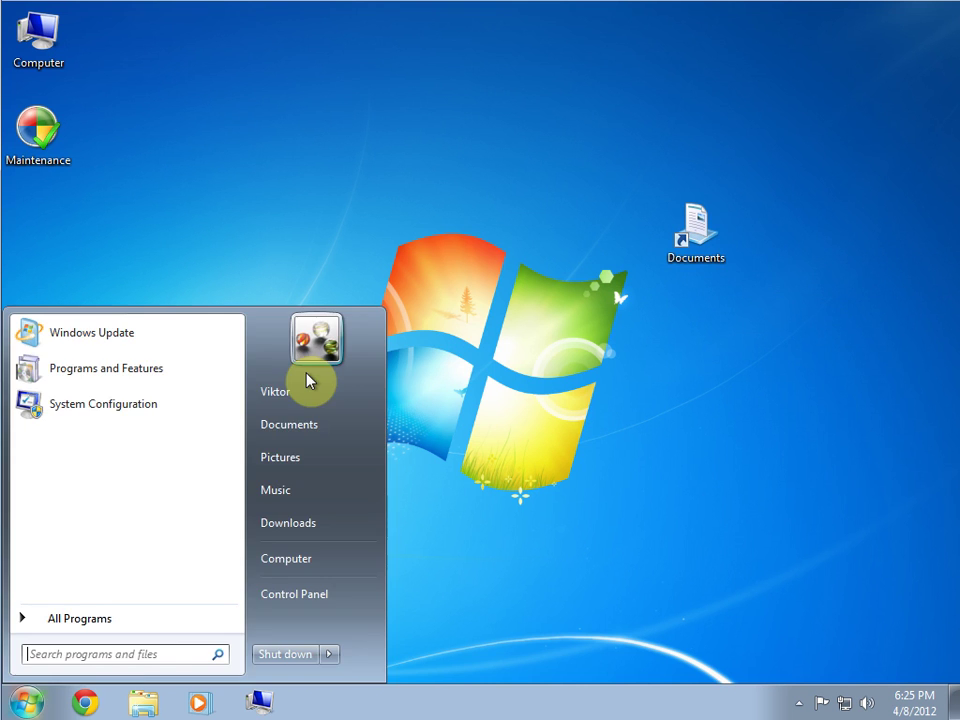
{"action": "left_click", "coordinate": [100, 619]}
{"action": "left_click", "coordinate": [92, 594]}
{"action": "left_click", "coordinate": [74, 597]}
{"action": "left_click", "coordinate": [312, 524]}
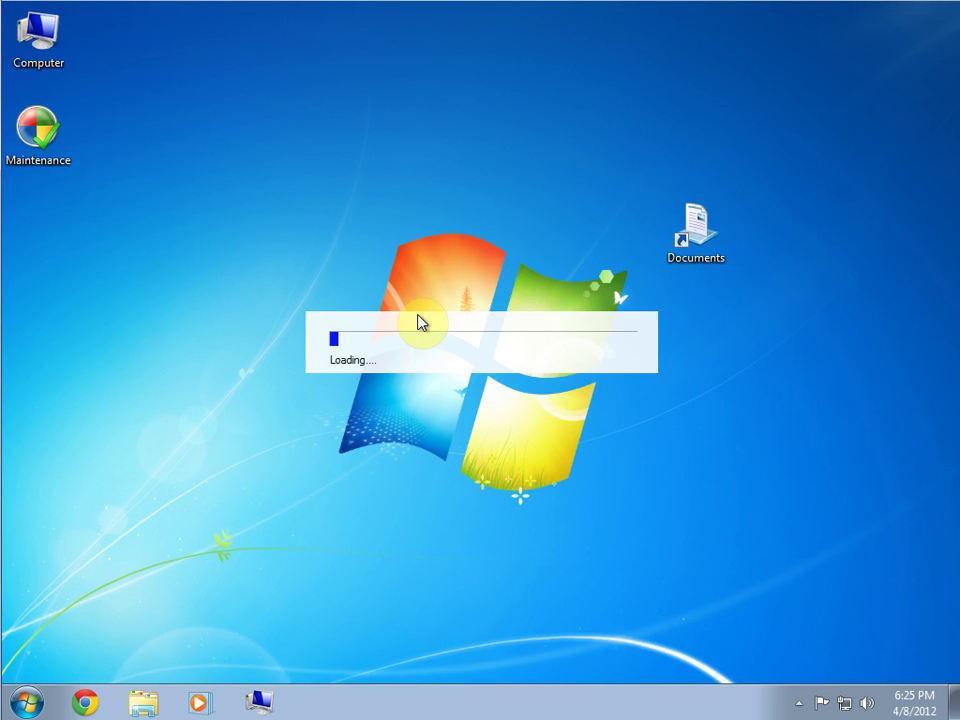
{"action": "left_click", "coordinate": [574, 484]}
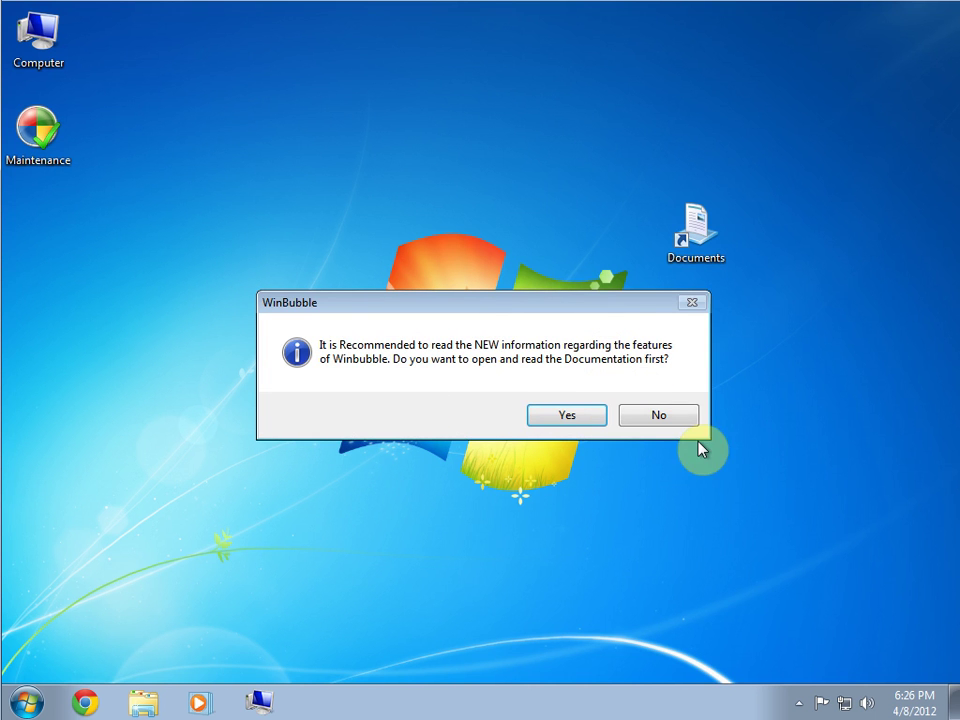
{"action": "left_click", "coordinate": [662, 418]}
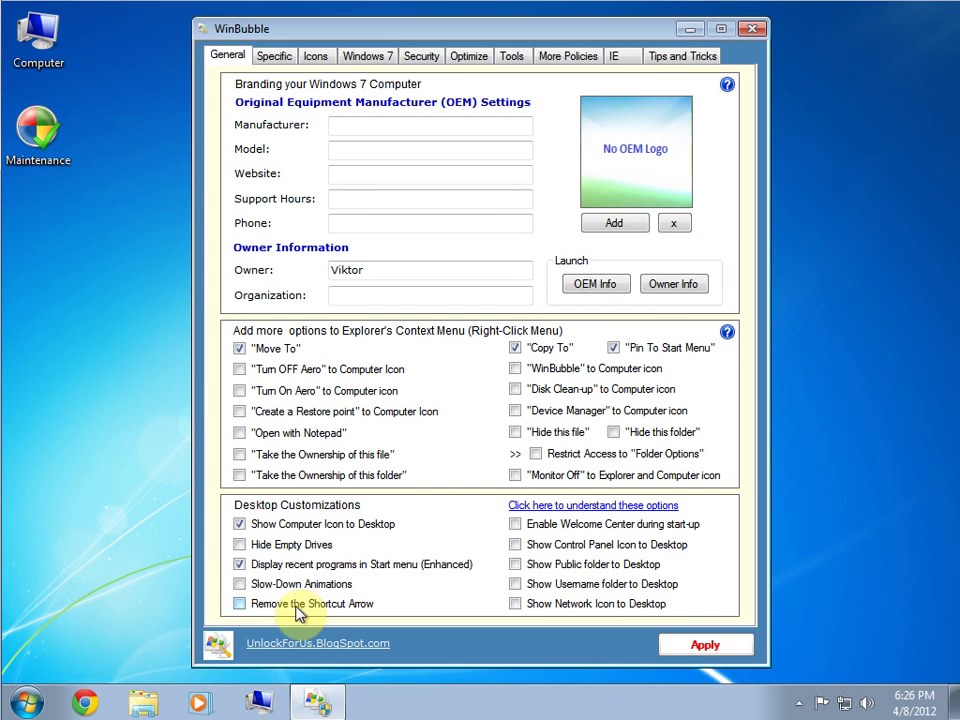
Tick 'Remove the Shortcut Arrow' under Desktop Customizations on the General tab
{"action": "left_click", "coordinate": [239, 604]}
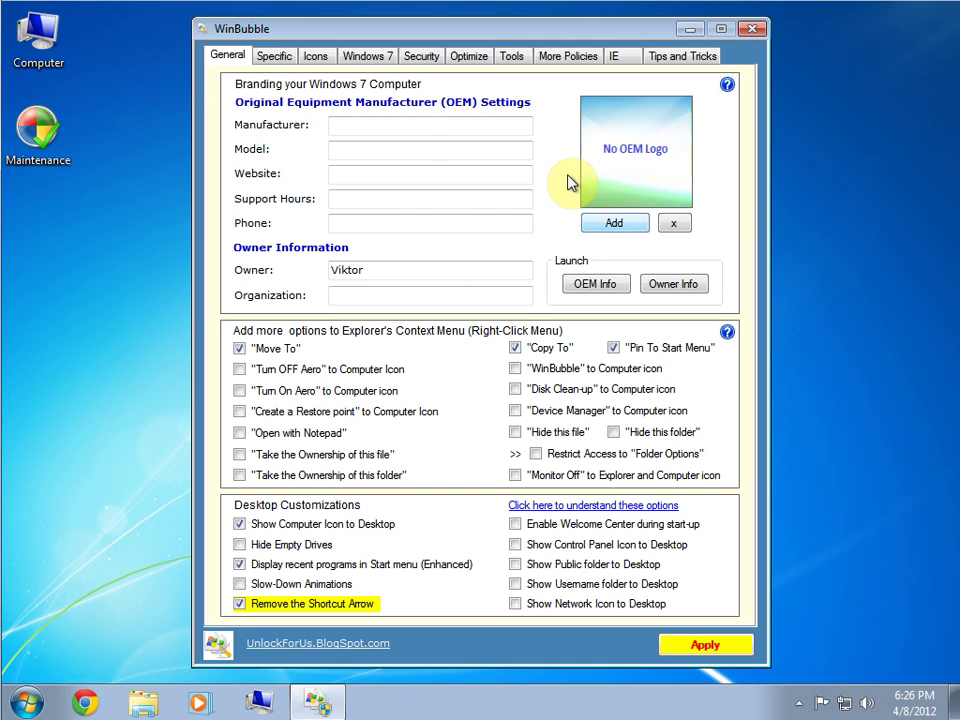
{"action": "left_click", "coordinate": [374, 132]}
{"action": "type", "text": "Midfingr"}
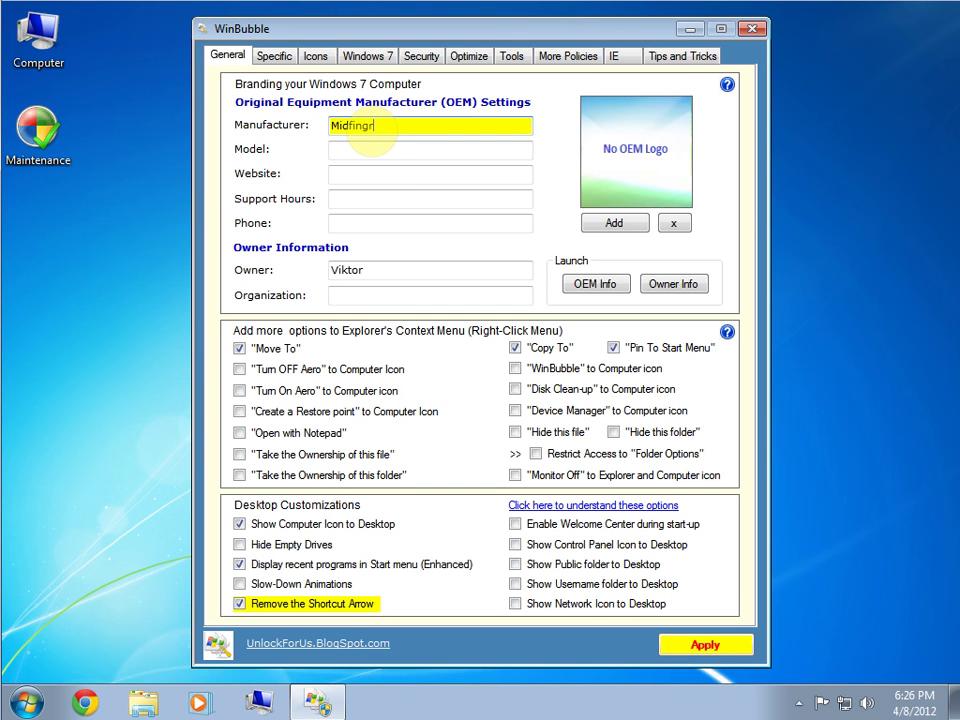
{"action": "key", "text": "Tab"}
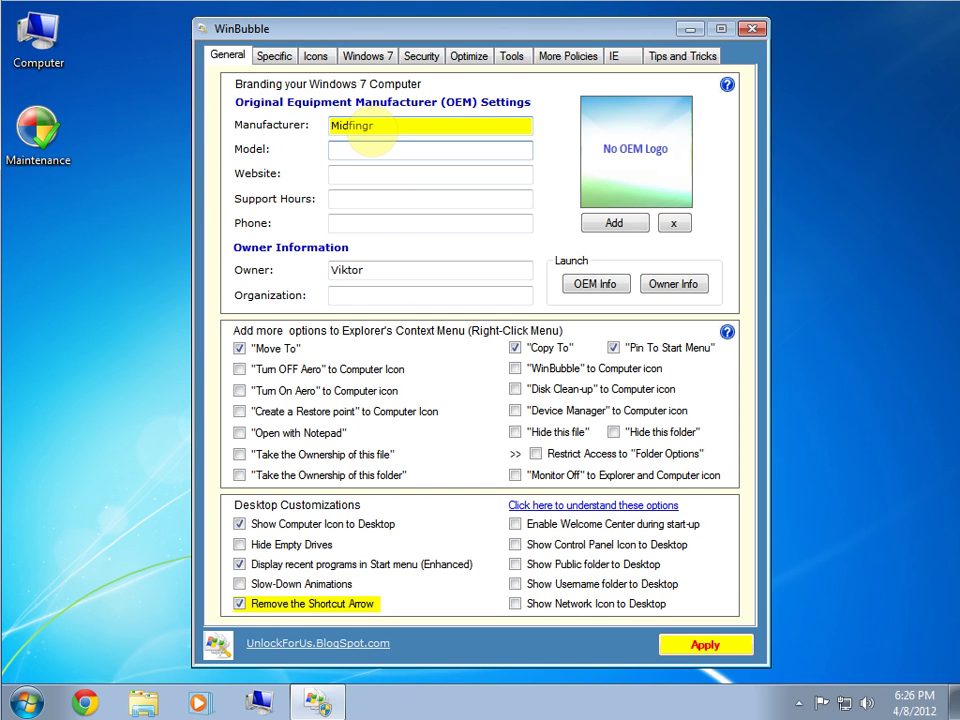
{"action": "type", "text": "VirtualBox"}
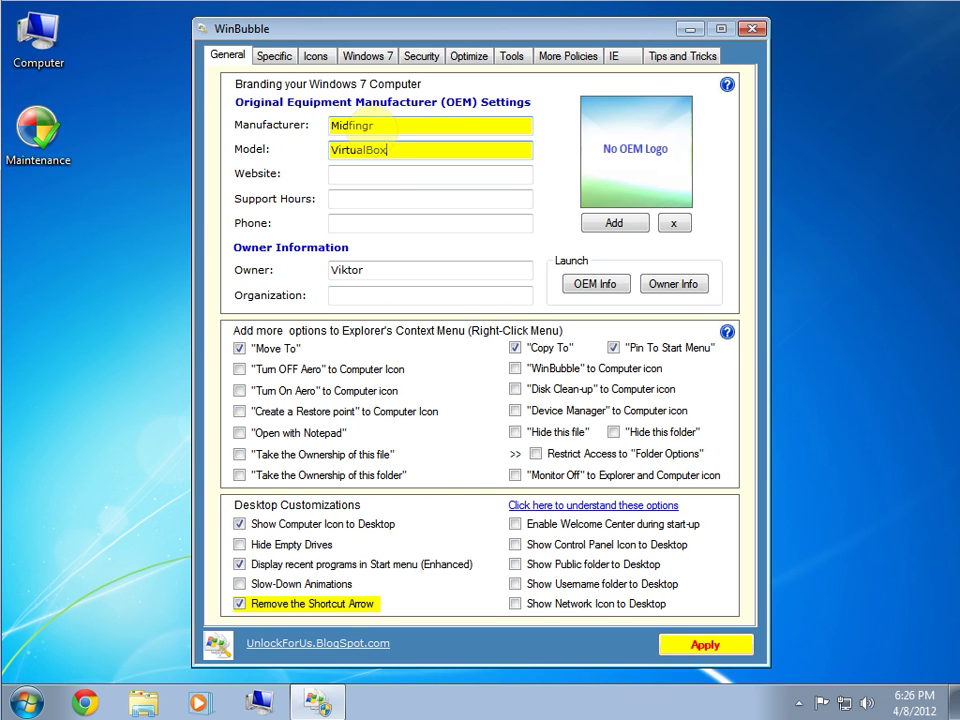
{"action": "key", "text": "Tab"}
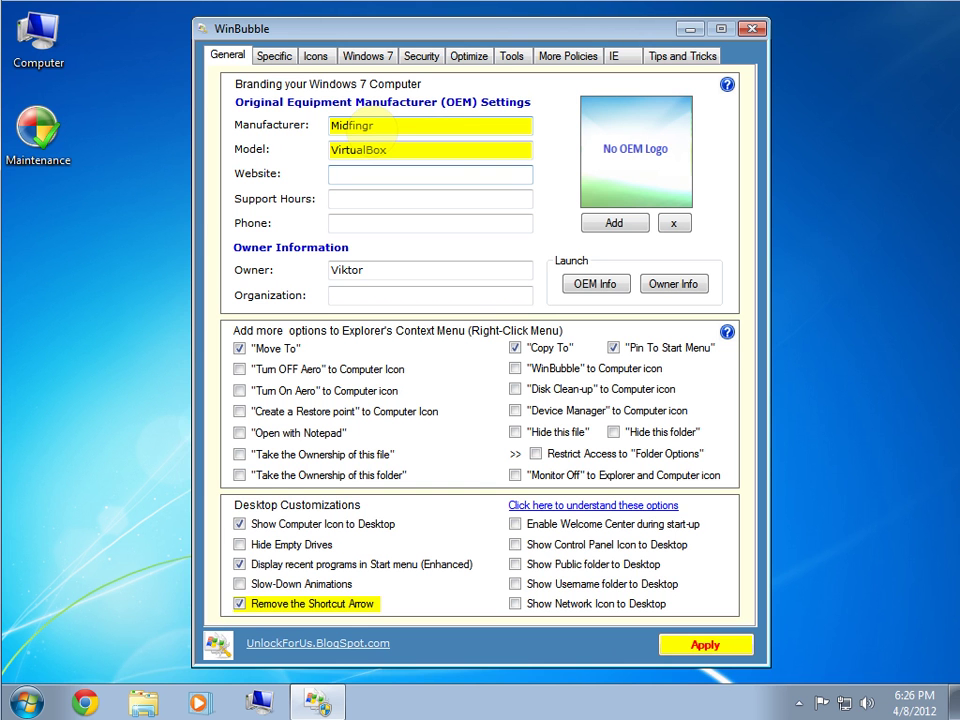
{"action": "type", "text": "https://www.virtualbox.or"}
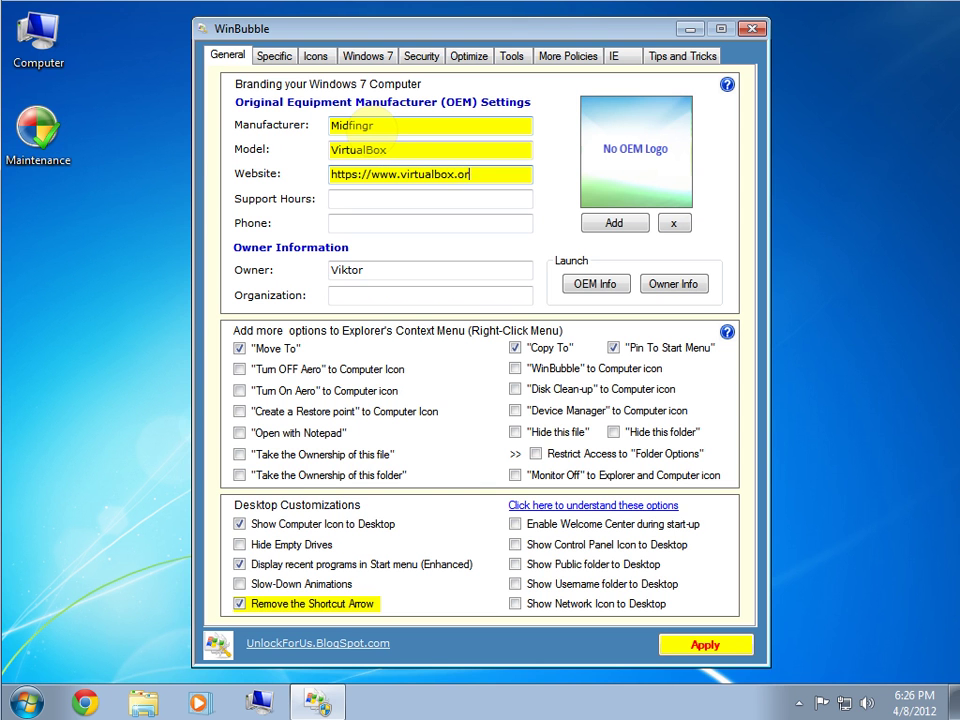
{"action": "key", "text": "Tab"}
{"action": "key", "text": "Tab"}
{"action": "key", "text": "Tab"}
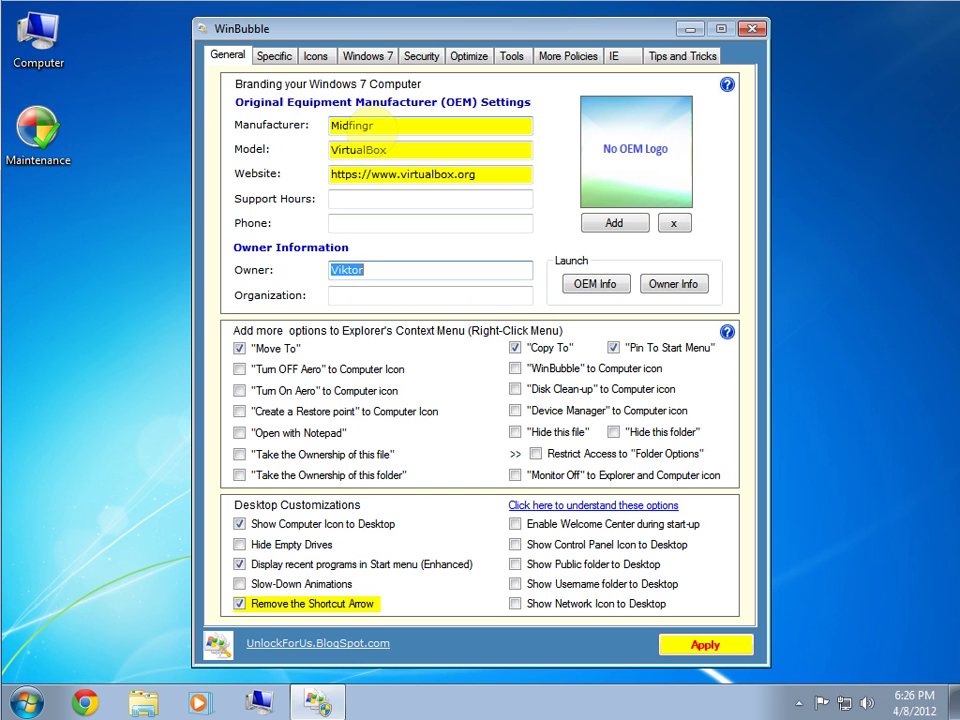
{"action": "key", "text": "Tab"}
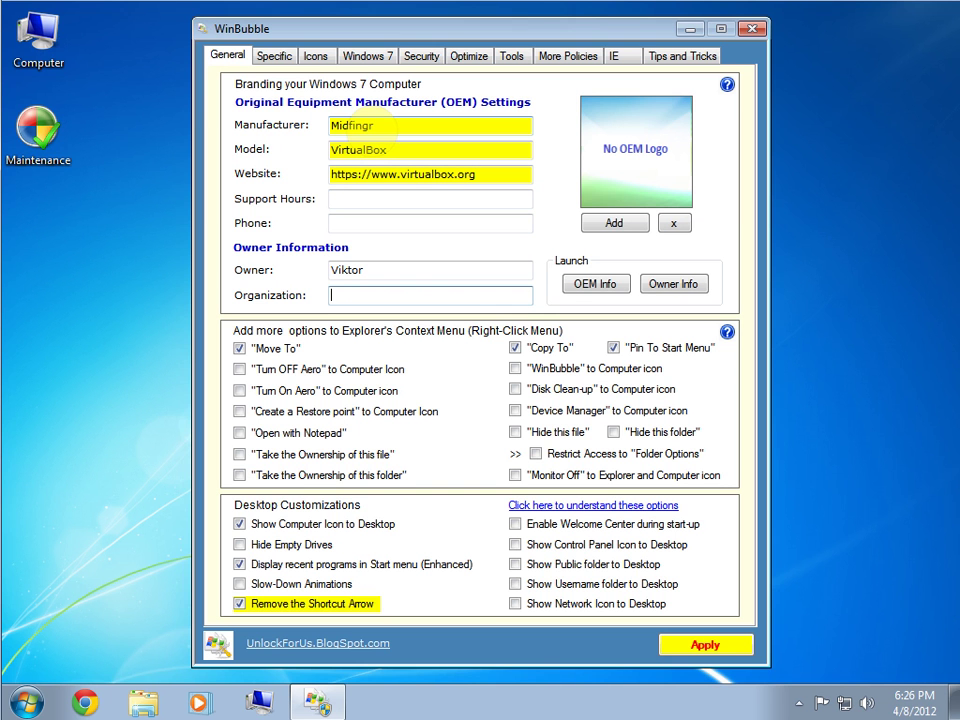
Page through the OEM logo image strip and select the robot picture as the logo
{"action": "left_click", "coordinate": [617, 225]}
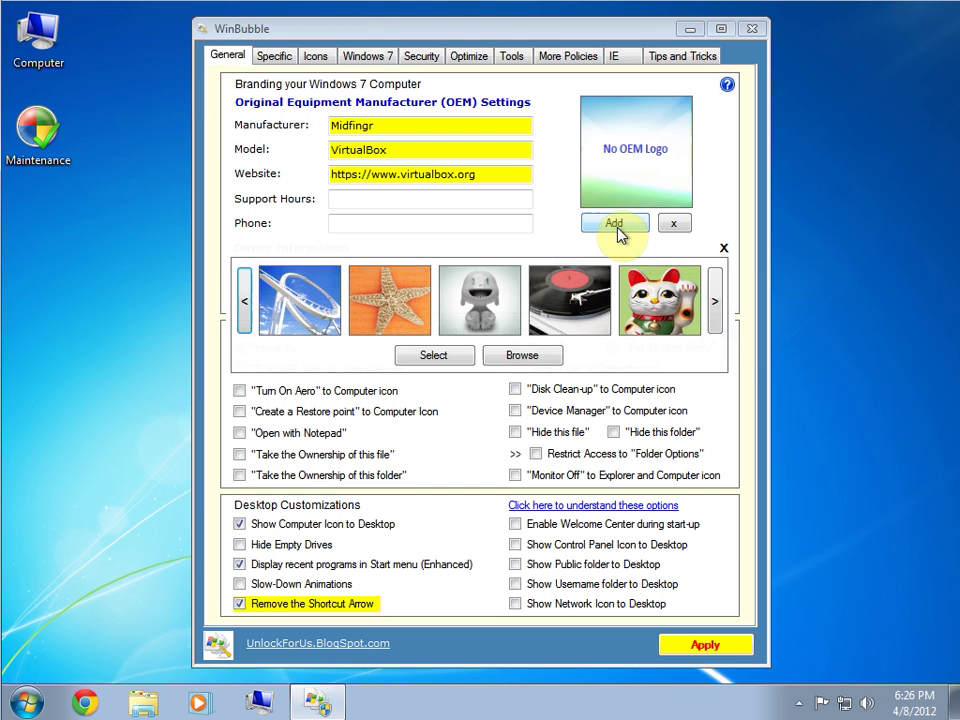
{"action": "left_click", "coordinate": [712, 317]}
{"action": "left_click", "coordinate": [712, 318]}
{"action": "left_click", "coordinate": [713, 319]}
{"action": "left_click", "coordinate": [713, 318]}
{"action": "left_click", "coordinate": [713, 318]}
{"action": "left_click", "coordinate": [713, 317]}
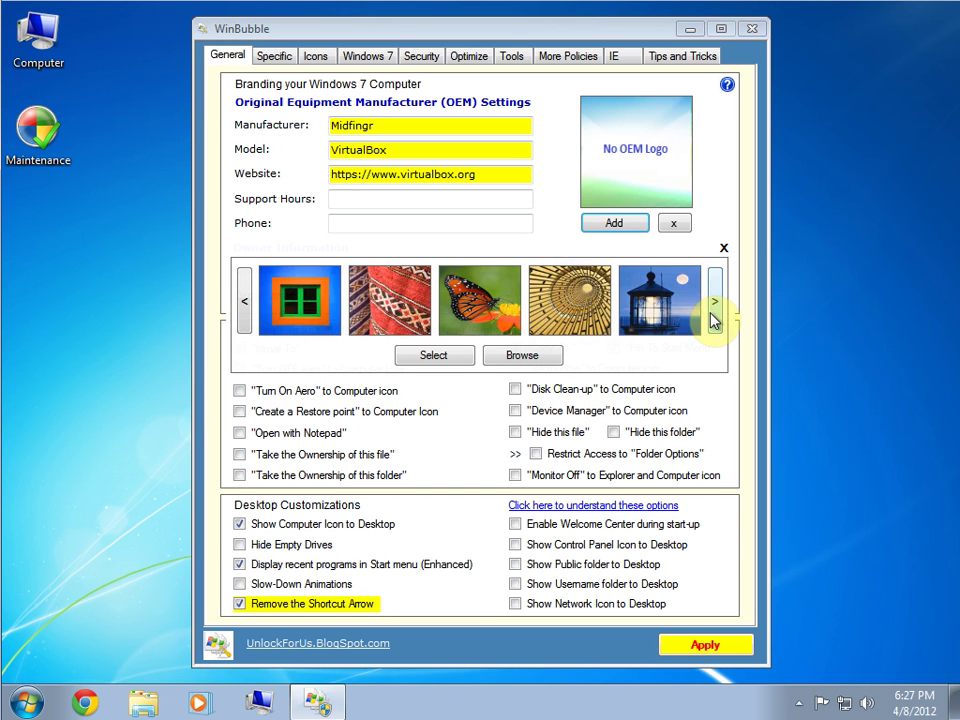
{"action": "left_click", "coordinate": [240, 318]}
{"action": "left_click", "coordinate": [241, 319]}
{"action": "left_click", "coordinate": [242, 320]}
{"action": "left_click", "coordinate": [240, 318]}
{"action": "left_click", "coordinate": [240, 318]}
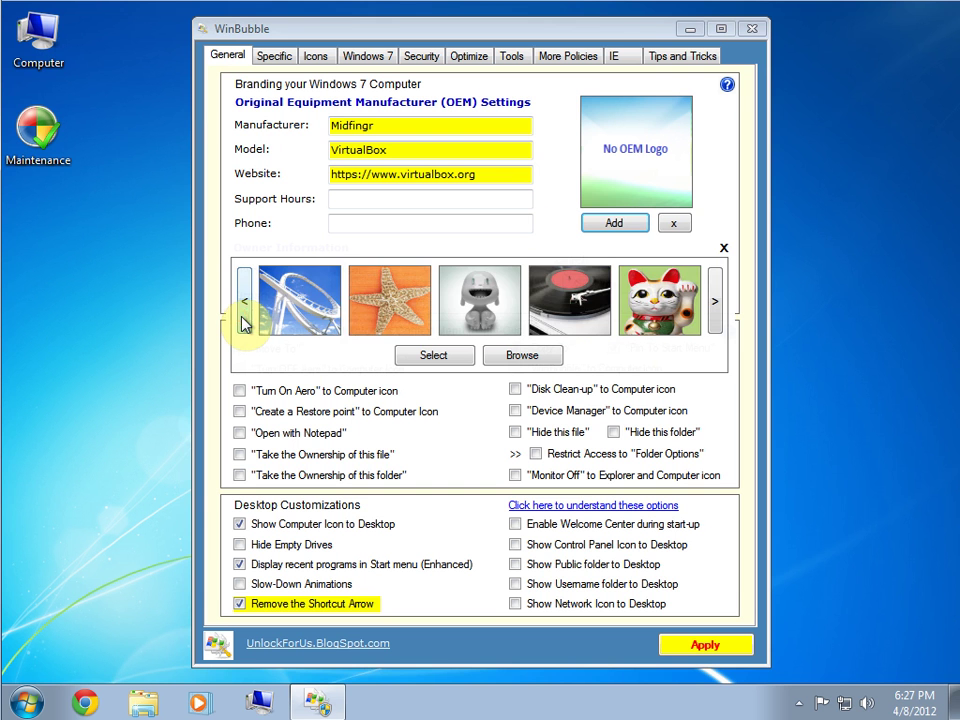
{"action": "left_click", "coordinate": [716, 311]}
{"action": "left_click", "coordinate": [716, 311]}
{"action": "left_click", "coordinate": [716, 311]}
{"action": "left_click", "coordinate": [716, 311]}
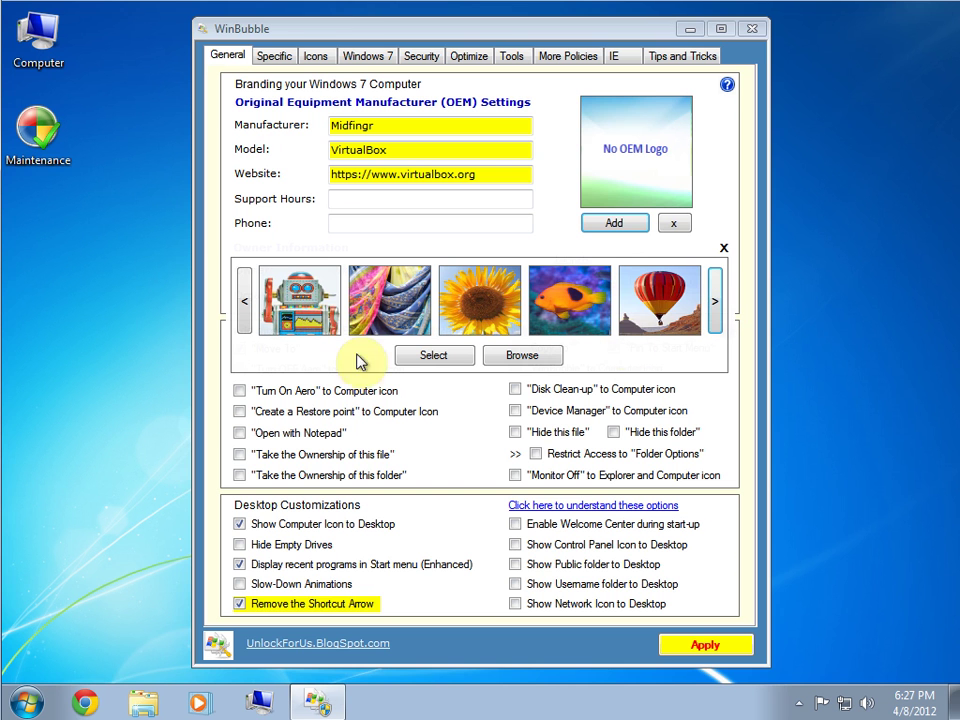
{"action": "left_click", "coordinate": [311, 321]}
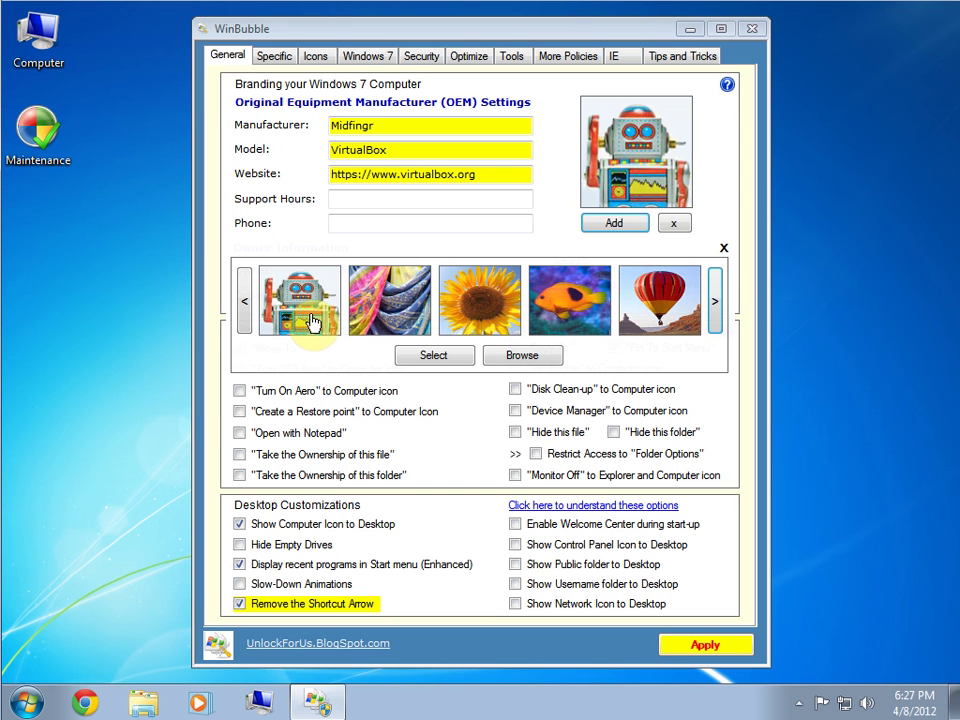
{"action": "left_click", "coordinate": [433, 357]}
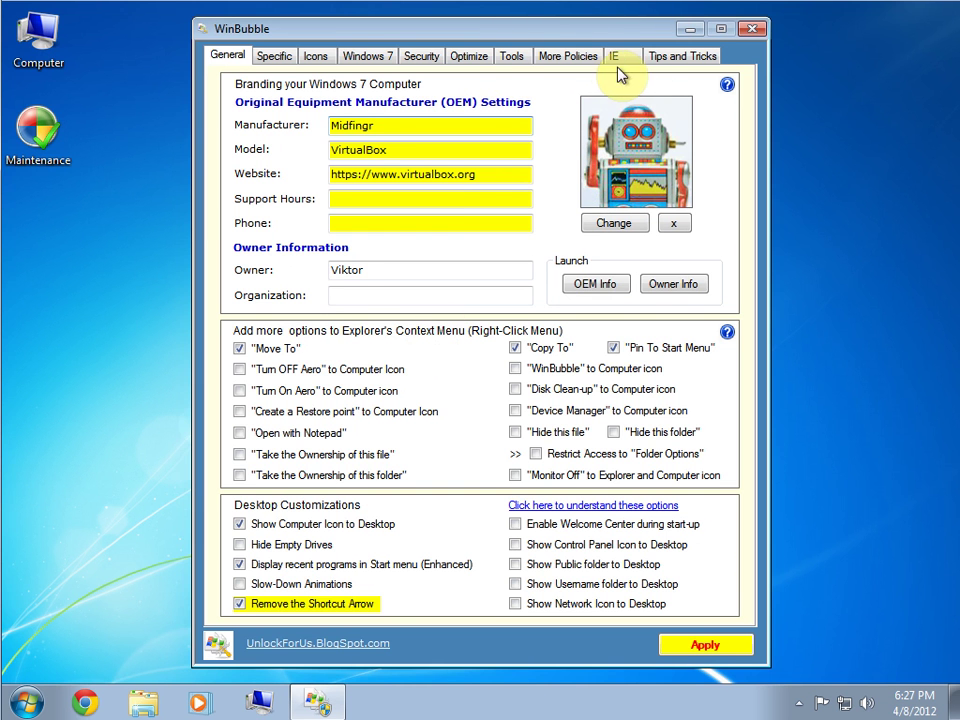
Apply the tweaks, acknowledge the 'Tweaks has been saved' message, and close WinBubble
{"action": "left_click", "coordinate": [474, 57]}
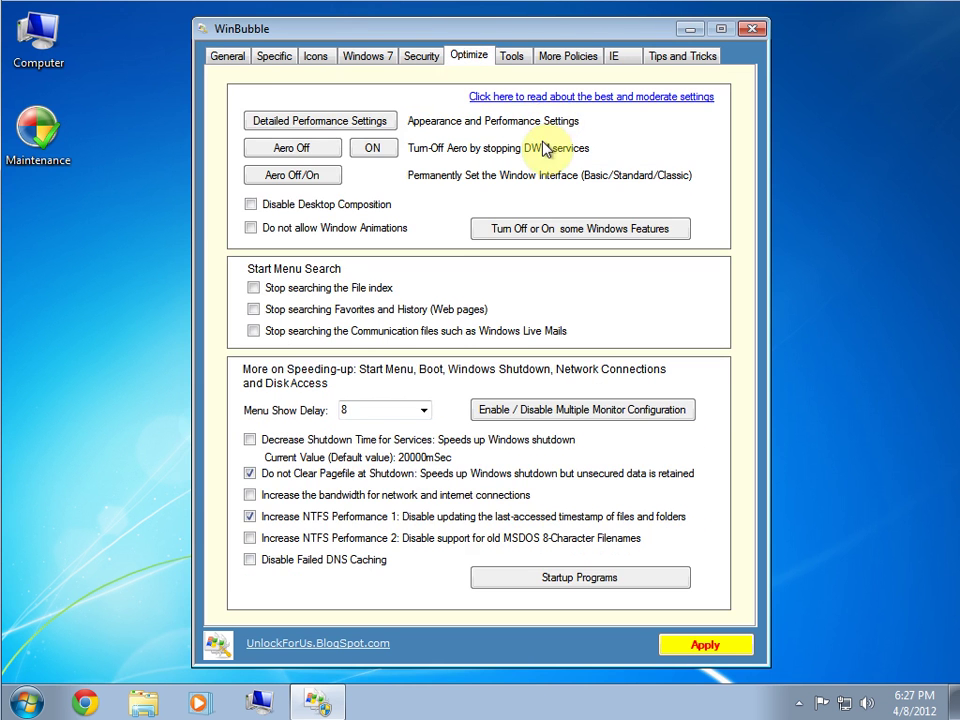
{"action": "left_click", "coordinate": [228, 57]}
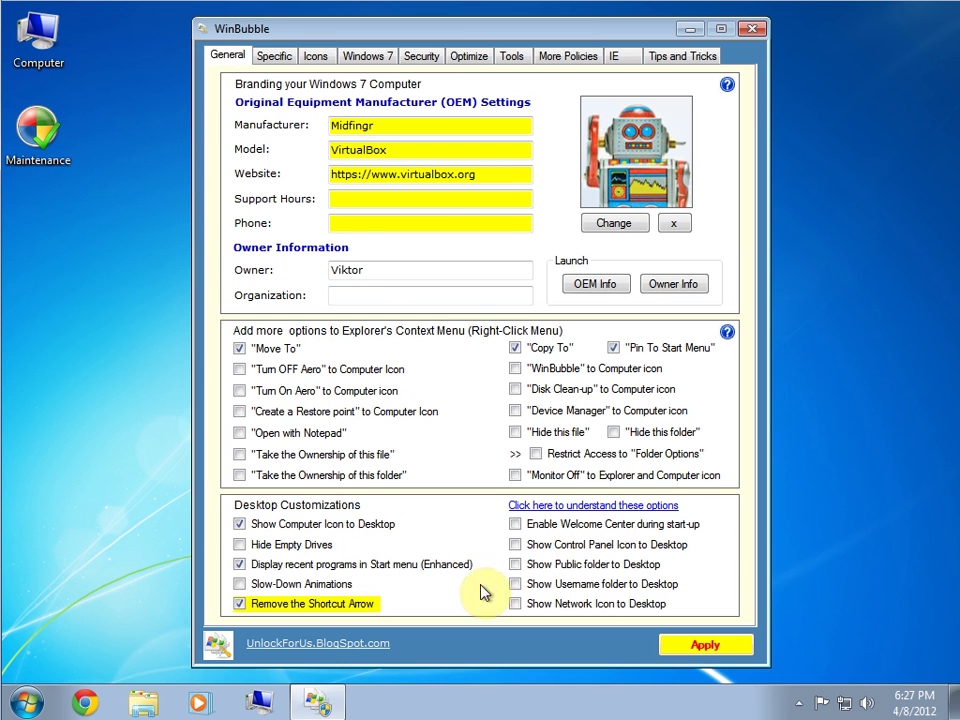
{"action": "left_click", "coordinate": [714, 648]}
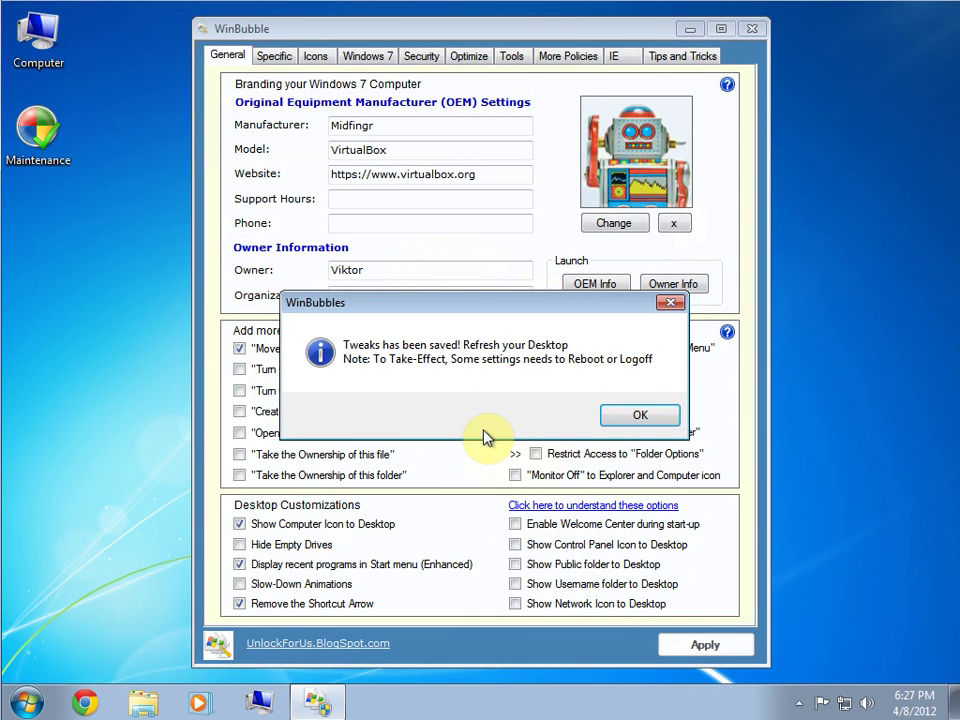
{"action": "left_click", "coordinate": [638, 417]}
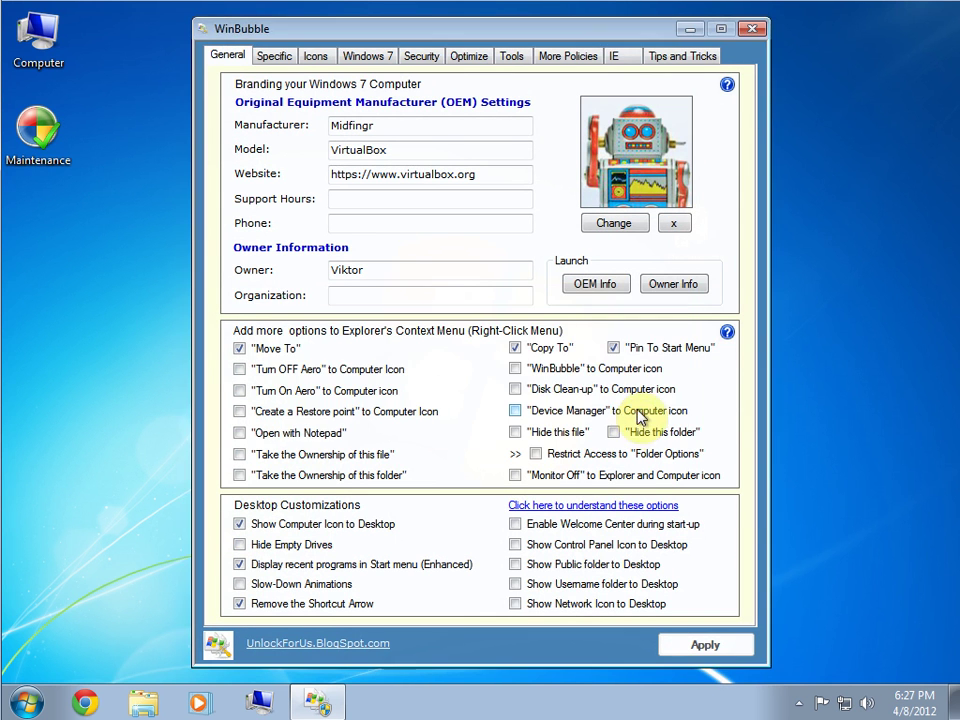
{"action": "left_click", "coordinate": [756, 27]}
{"action": "key", "text": "super"}
Clear the desktop selection and log off Windows 7 via the Shut down menu
{"action": "left_click", "coordinate": [693, 470]}
{"action": "left_click", "coordinate": [695, 262]}
{"action": "left_click", "coordinate": [490, 468]}
{"action": "key", "text": "super"}
{"action": "left_click", "coordinate": [327, 655]}
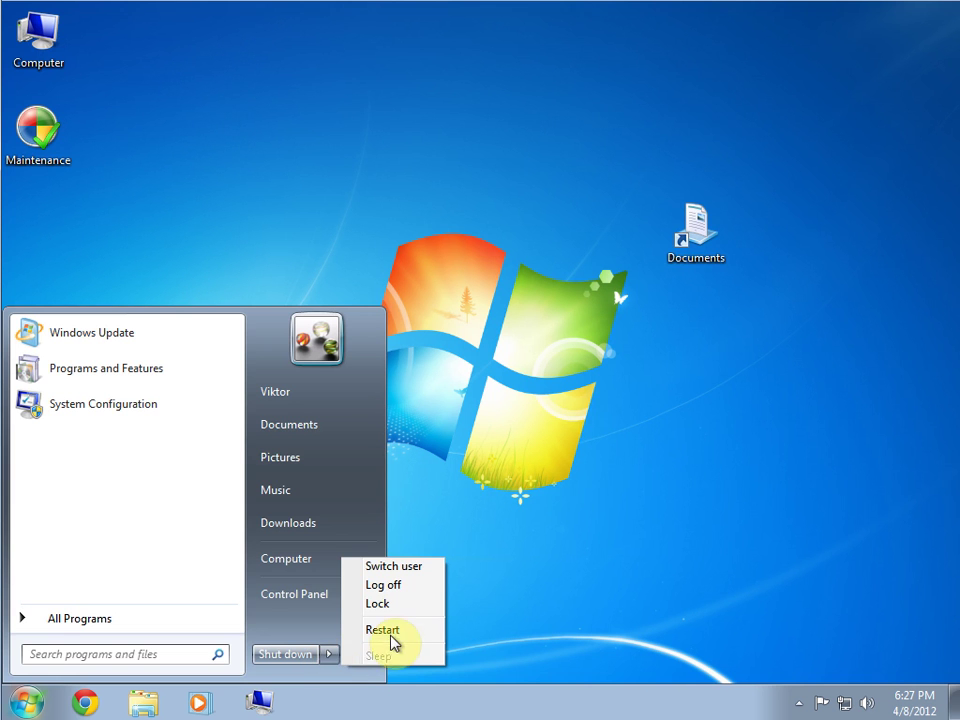
{"action": "left_click", "coordinate": [398, 586]}
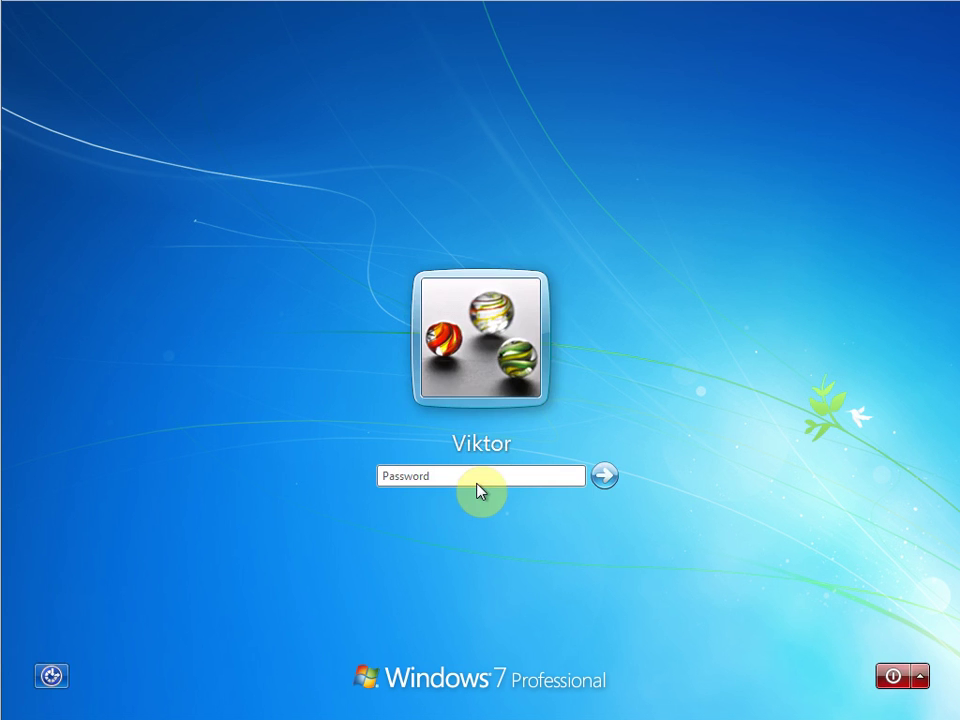
Enter the account password to sign back in, showing the Documents shortcut without its arrow
{"action": "left_click", "coordinate": [477, 478]}
{"action": "type", "text": "••"}
{"action": "key", "text": "Return"}
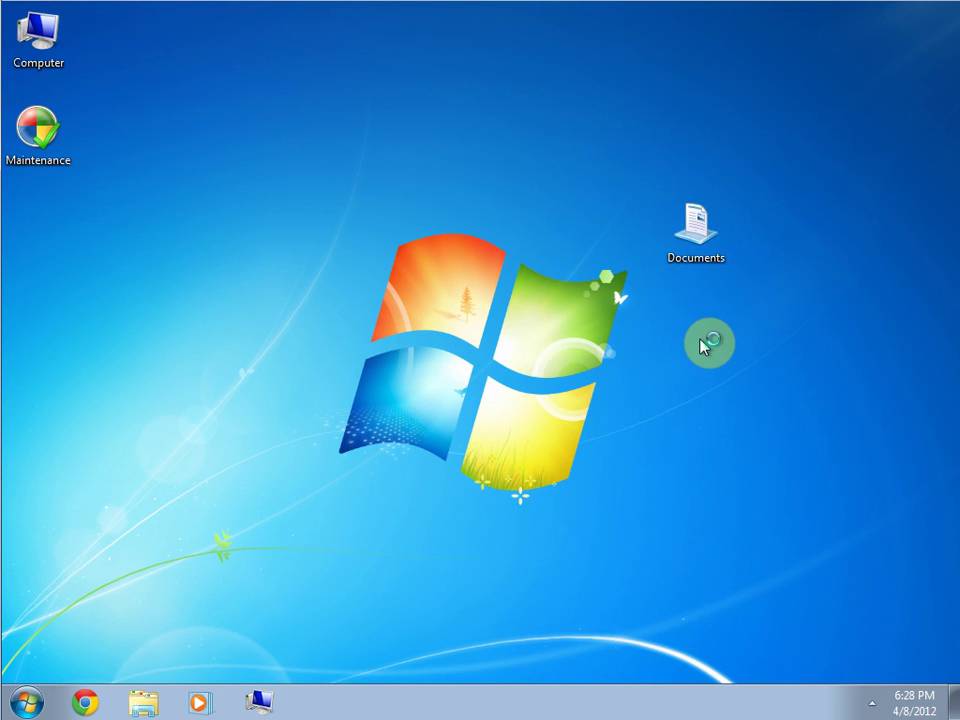
{"action": "double_click", "coordinate": [57, 163]}
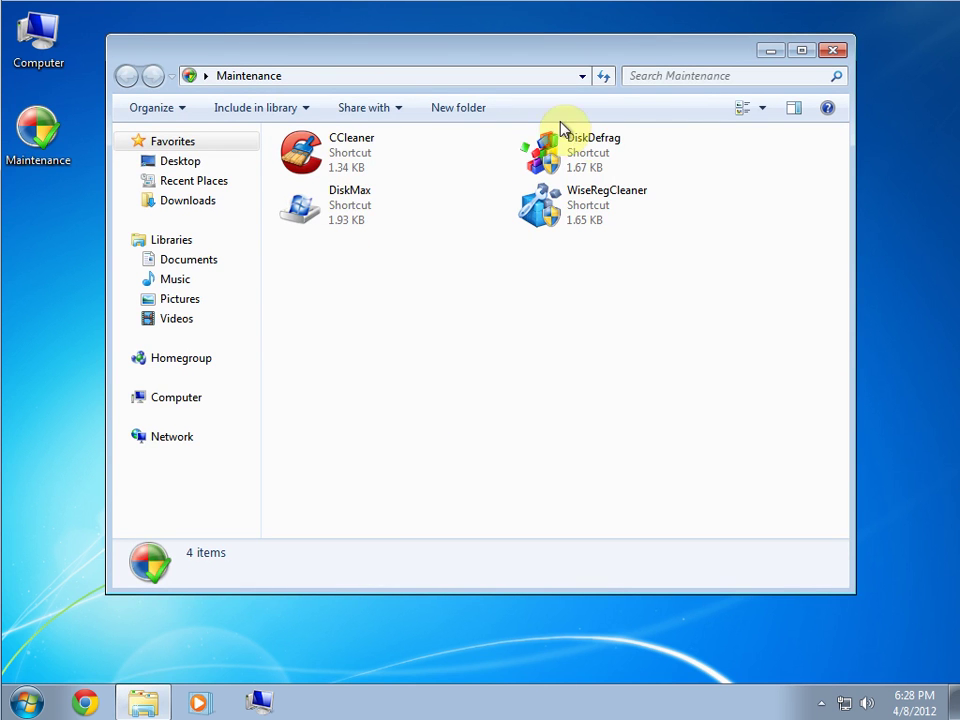
{"action": "left_click", "coordinate": [352, 224]}
{"action": "left_click", "coordinate": [390, 160]}
{"action": "left_click", "coordinate": [597, 177]}
{"action": "left_click", "coordinate": [597, 222]}
{"action": "left_click", "coordinate": [634, 369]}
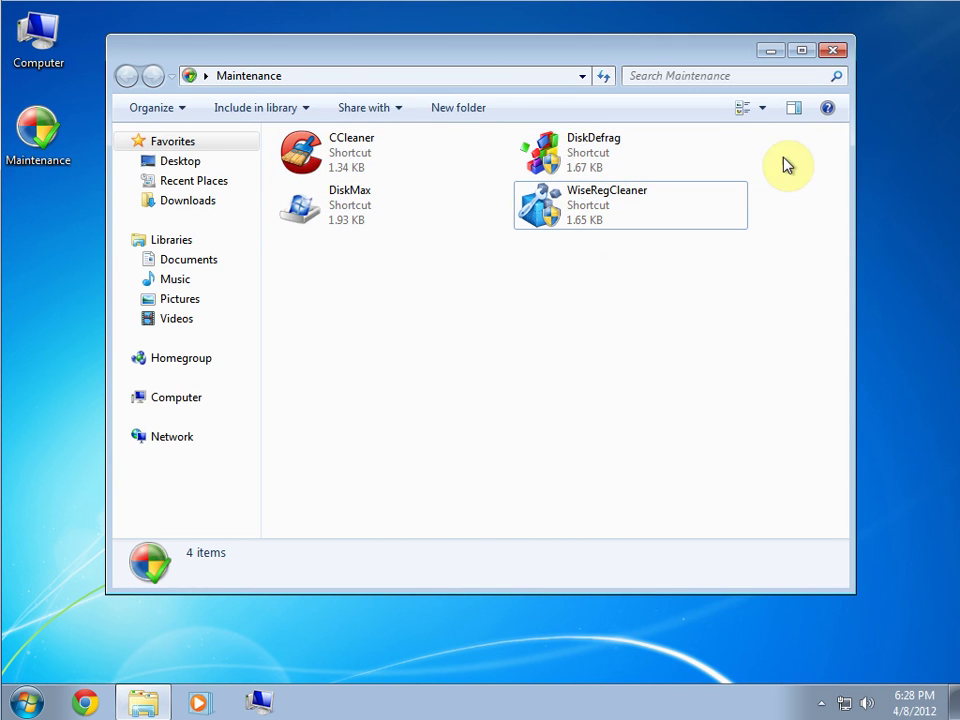
{"action": "left_click", "coordinate": [831, 49]}
{"action": "left_click", "coordinate": [343, 318]}
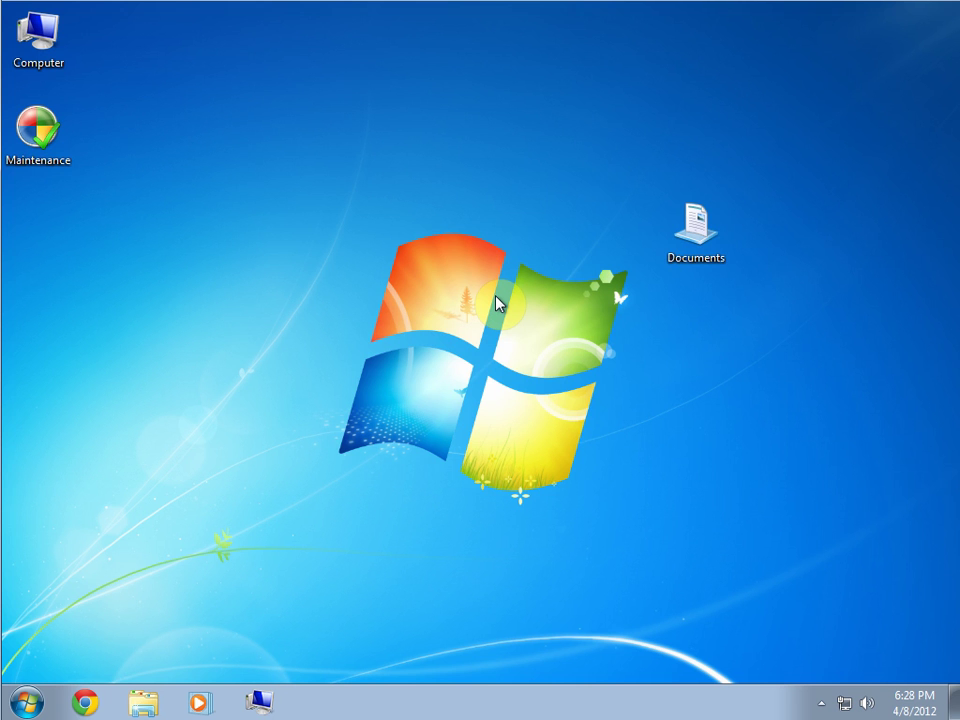
{"action": "key", "text": "super+Pause"}
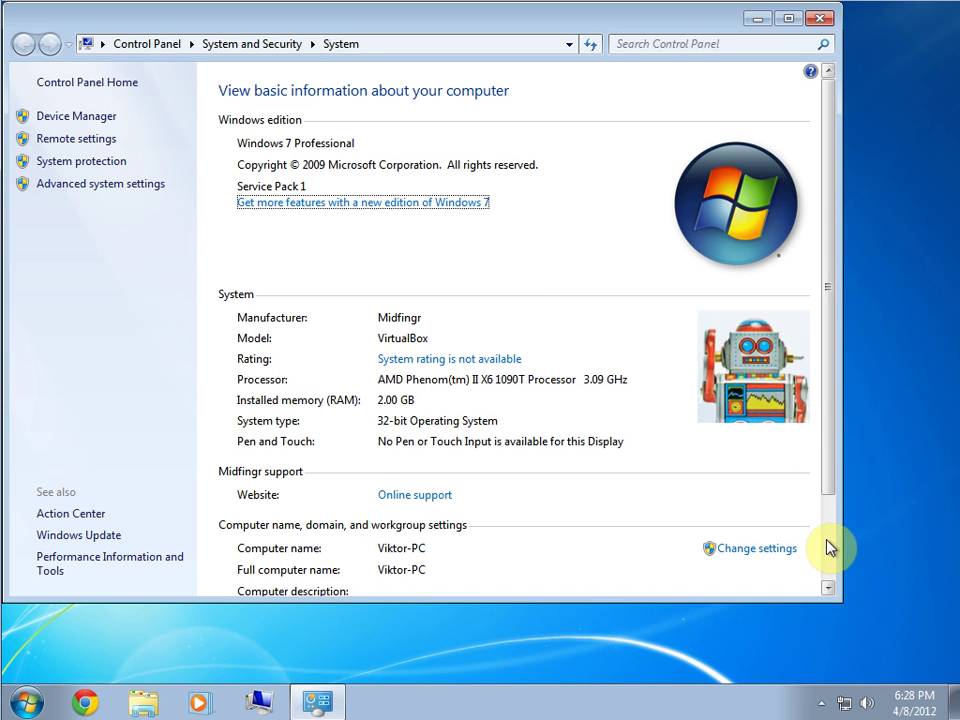
{"action": "scroll", "coordinate": [836, 530], "scroll_direction": "down", "scroll_amount": 3}
{"action": "scroll", "coordinate": [840, 480], "scroll_direction": "up", "scroll_amount": 3}
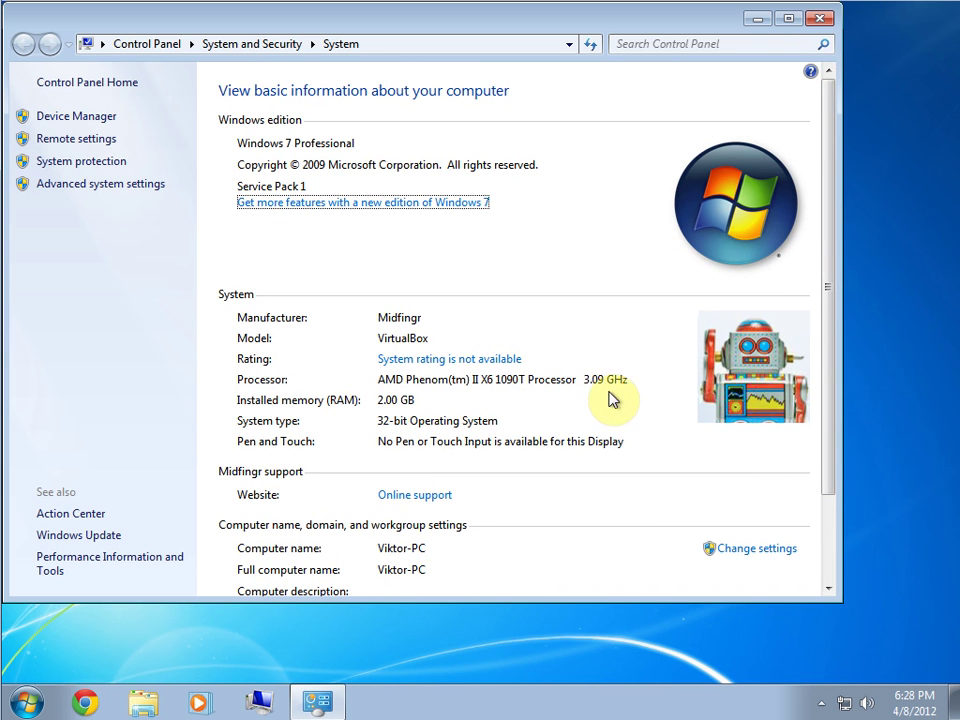
{"action": "left_click", "coordinate": [413, 494]}
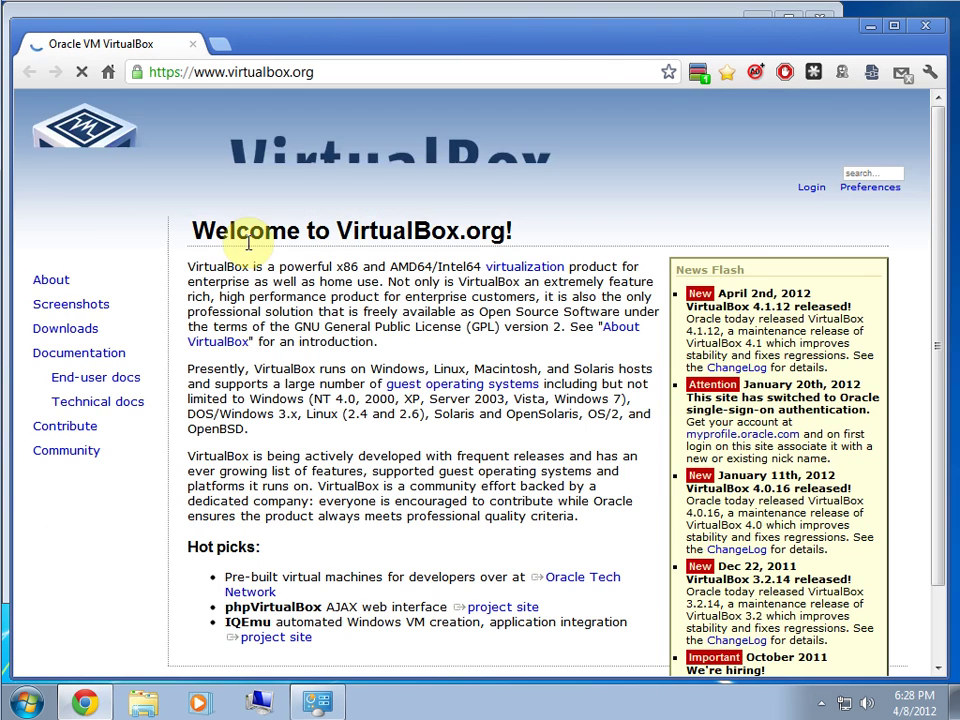
{"action": "key", "text": "alt+F4"}
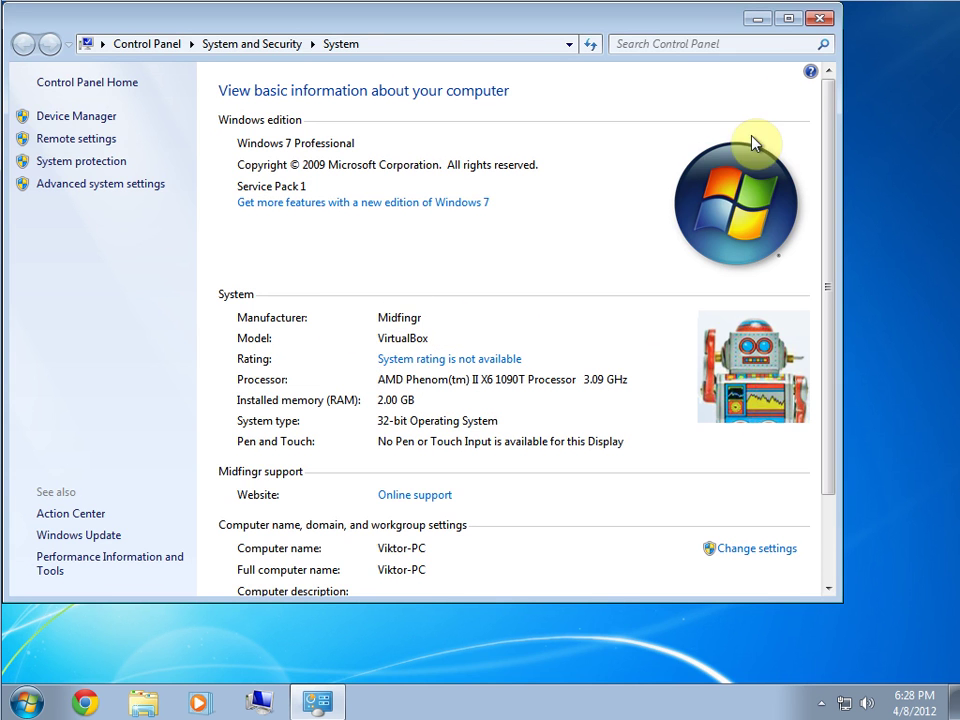
{"action": "left_click", "coordinate": [820, 19]}
{"action": "right_click", "coordinate": [217, 251]}
{"action": "left_click", "coordinate": [164, 319]}
{"action": "key", "text": "super"}
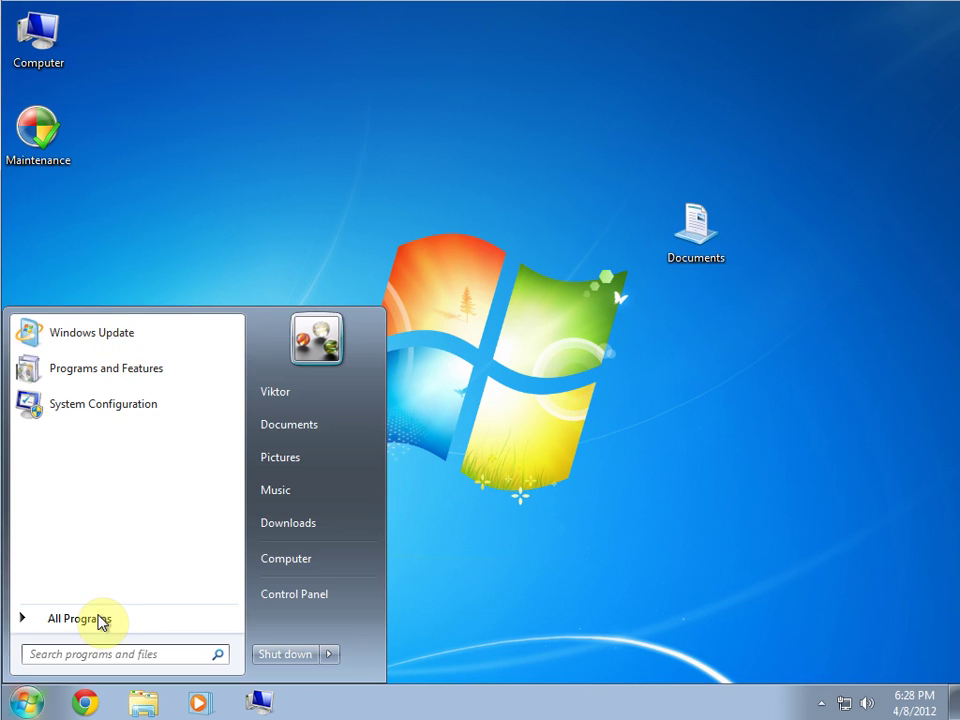
{"action": "left_click", "coordinate": [95, 622]}
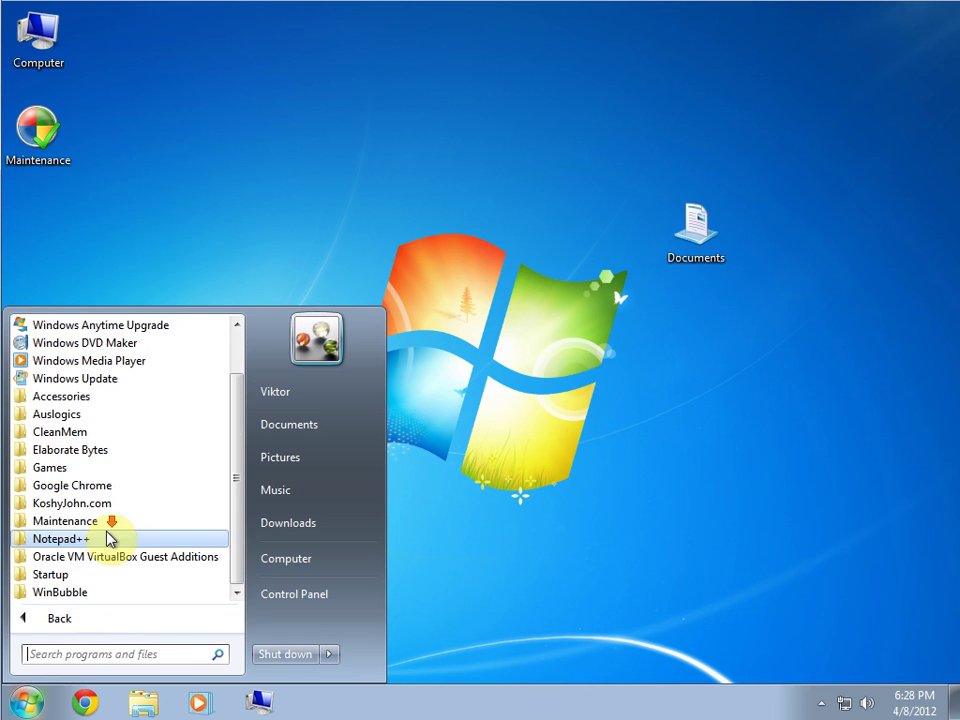
{"action": "left_click", "coordinate": [82, 593]}
{"action": "left_click", "coordinate": [80, 591]}
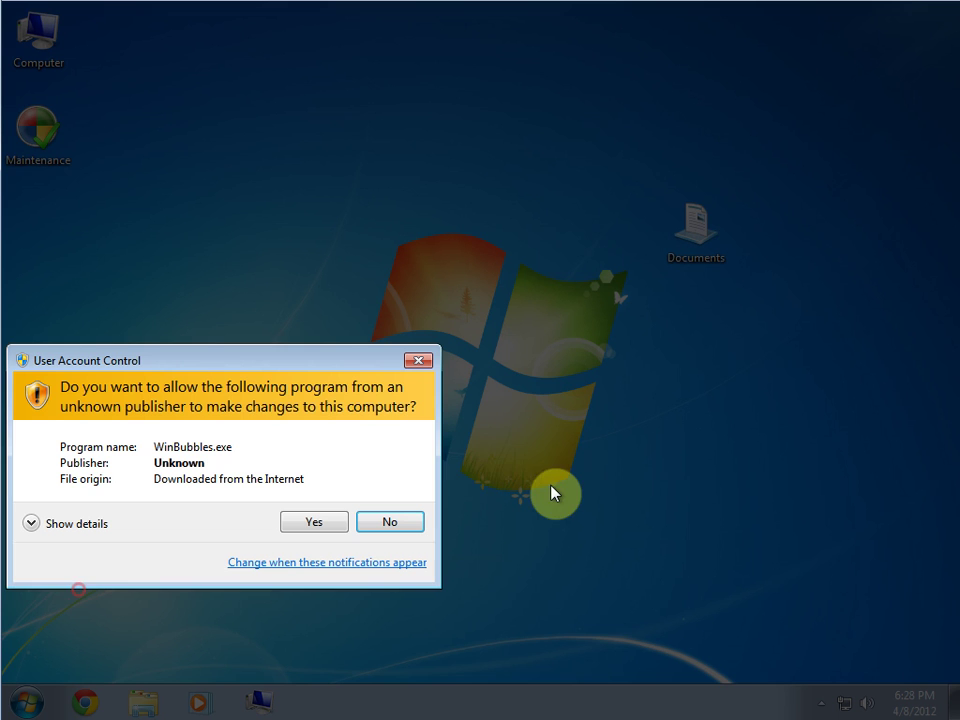
{"action": "left_click", "coordinate": [314, 527]}
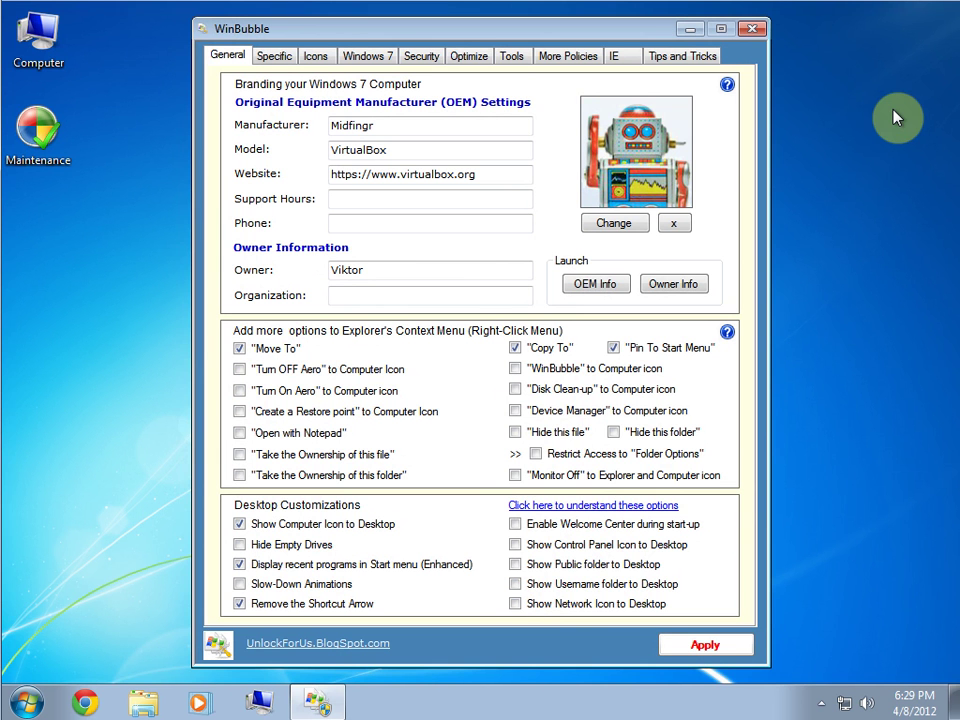
{"action": "left_click", "coordinate": [756, 35]}
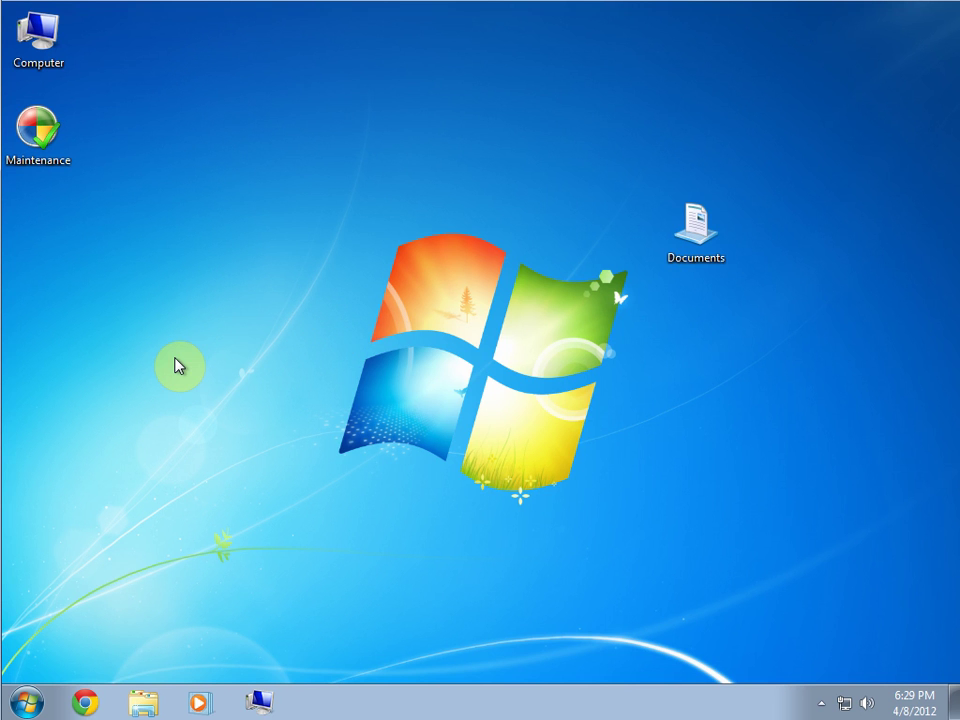
{"action": "key", "text": "super"}
{"action": "left_click", "coordinate": [150, 619]}
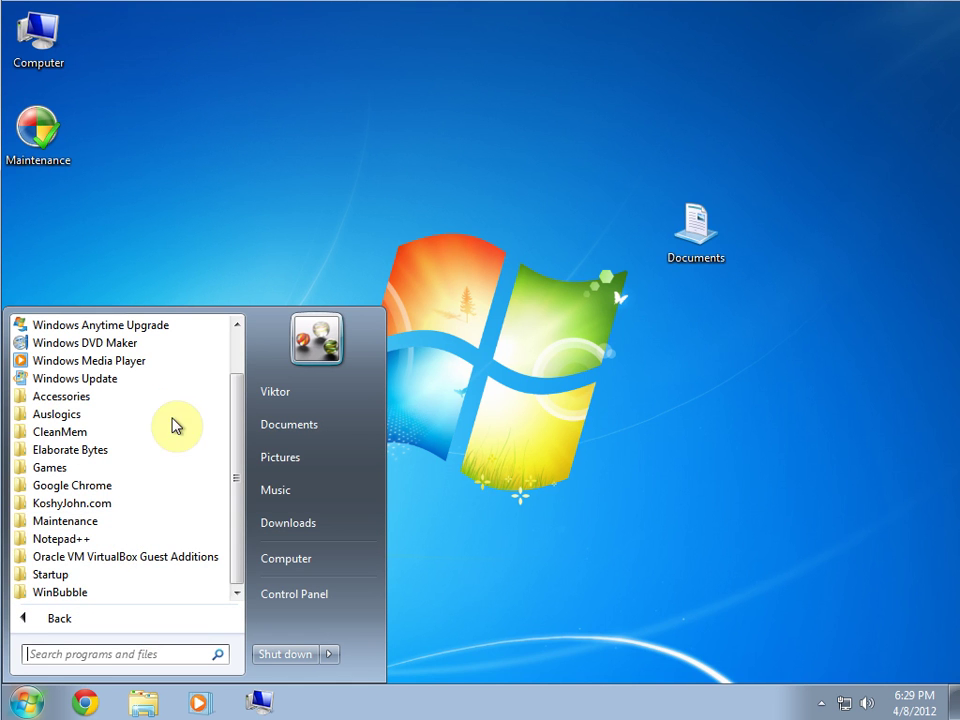
{"action": "scroll", "coordinate": [133, 396], "scroll_direction": "up", "scroll_amount": 1}
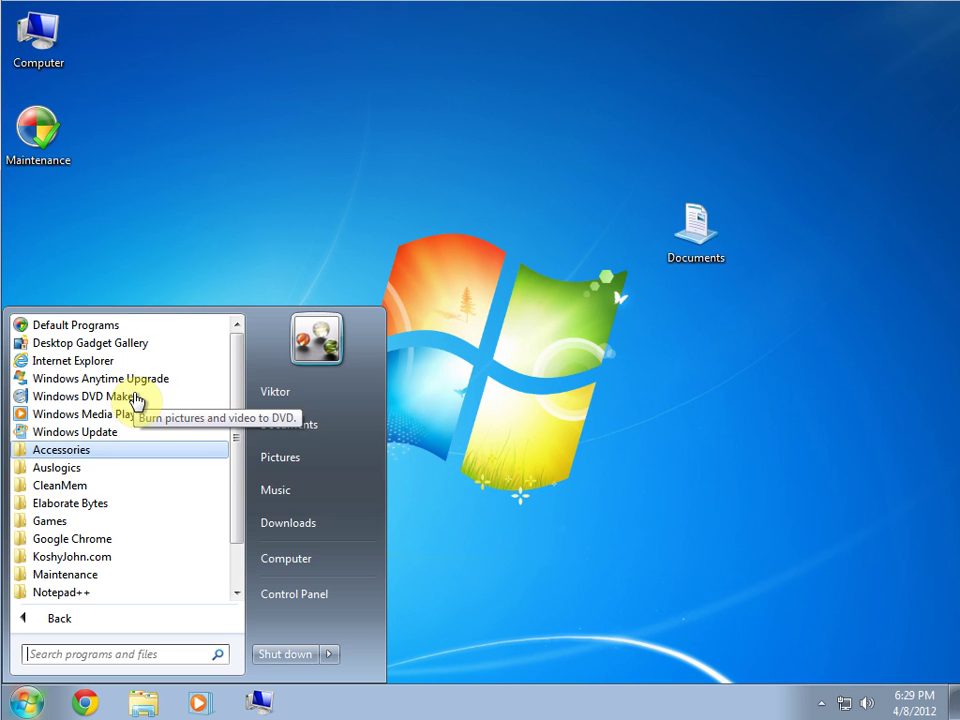
{"action": "left_click", "coordinate": [103, 452]}
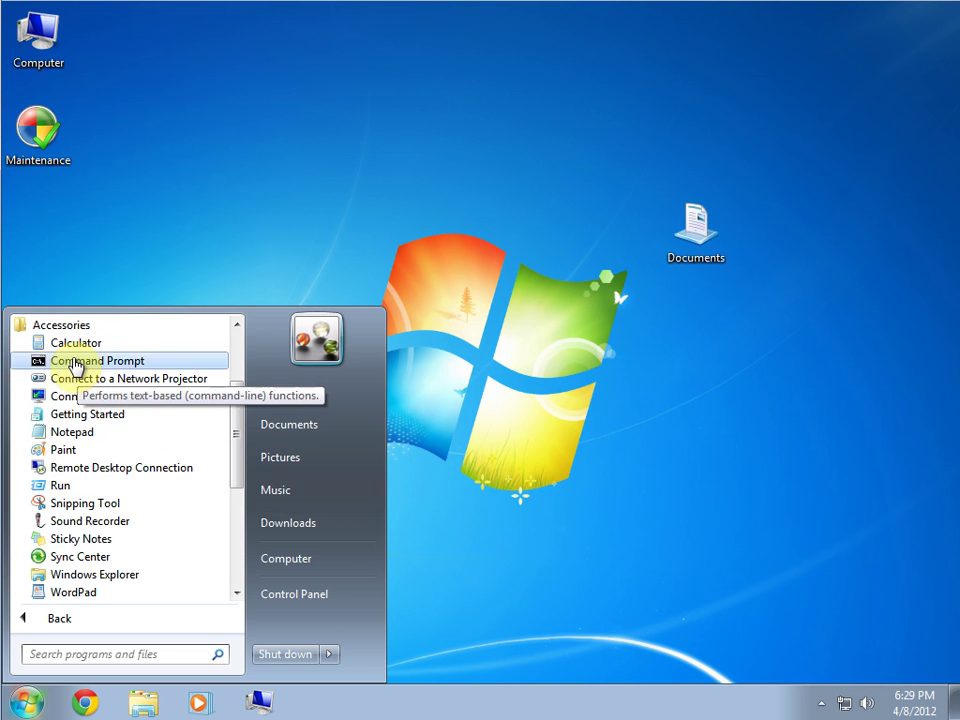
{"action": "left_click_drag", "start_coordinate": [71, 435], "coordinate": [656, 470]}
{"action": "left_click", "coordinate": [741, 489]}
{"action": "left_click", "coordinate": [497, 478]}
{"action": "double_click", "coordinate": [712, 363]}
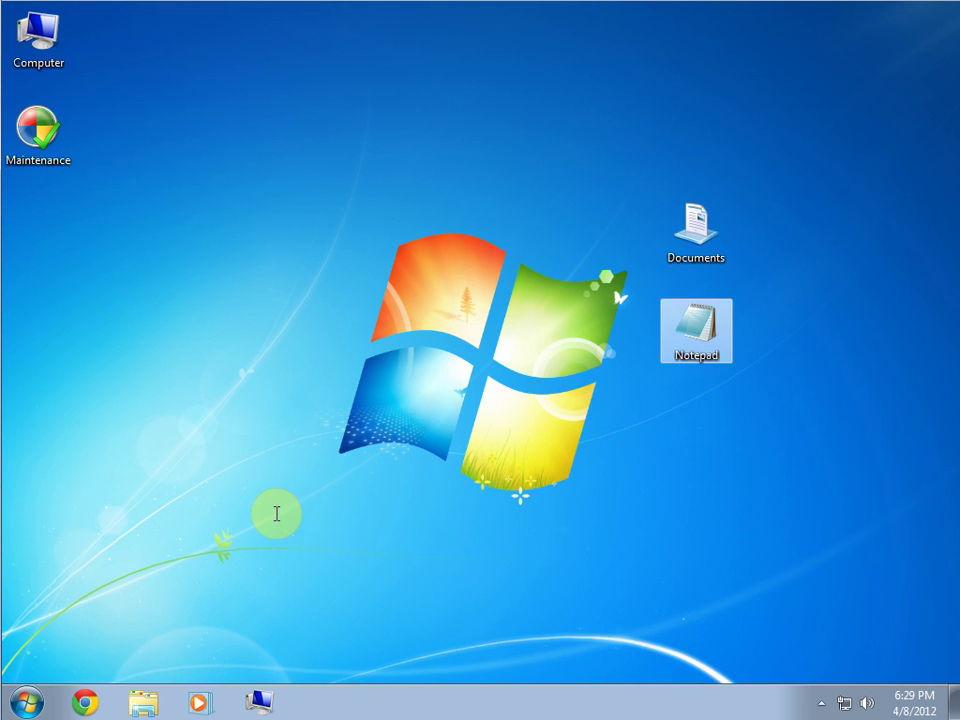
{"action": "left_click", "coordinate": [838, 162]}
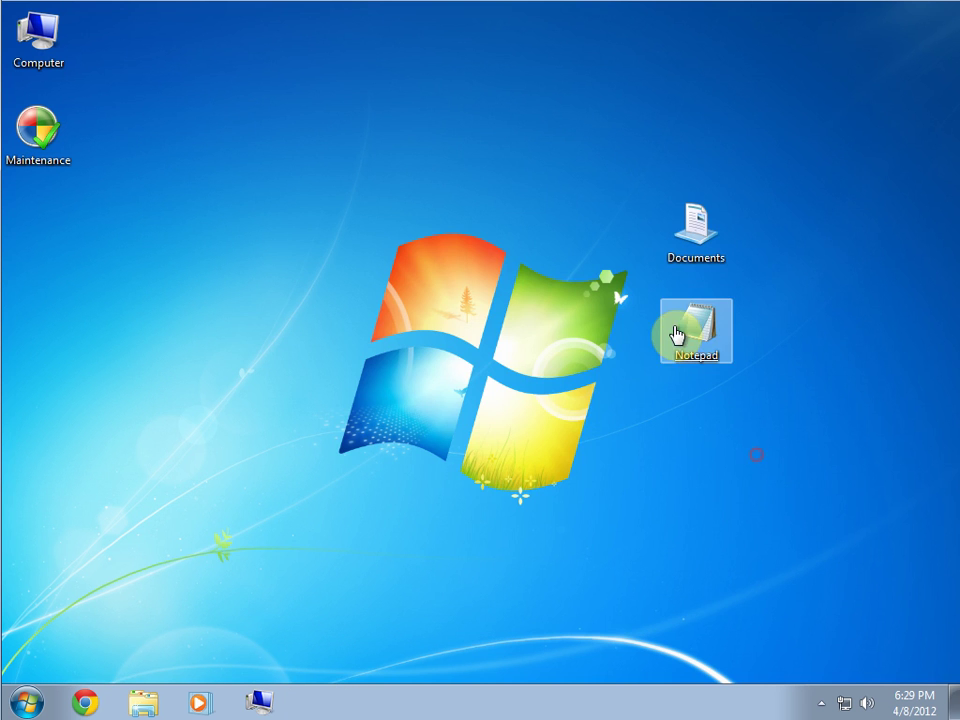
{"action": "left_click", "coordinate": [489, 471]}
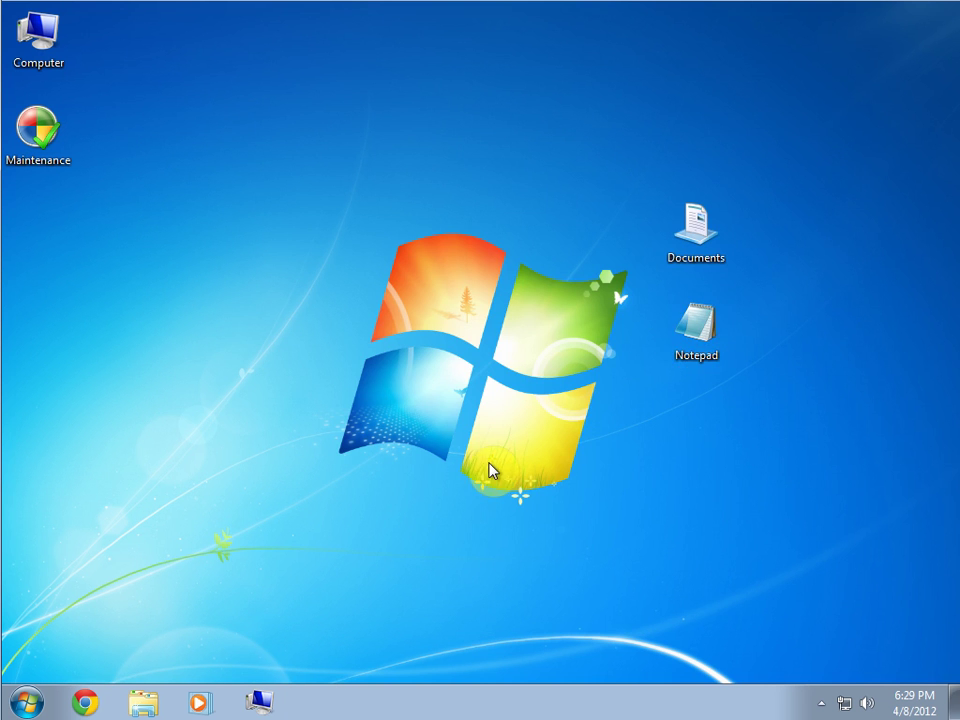
{"action": "left_click", "coordinate": [701, 349]}
{"action": "key", "text": "Delete"}
{"action": "key", "text": "Return"}
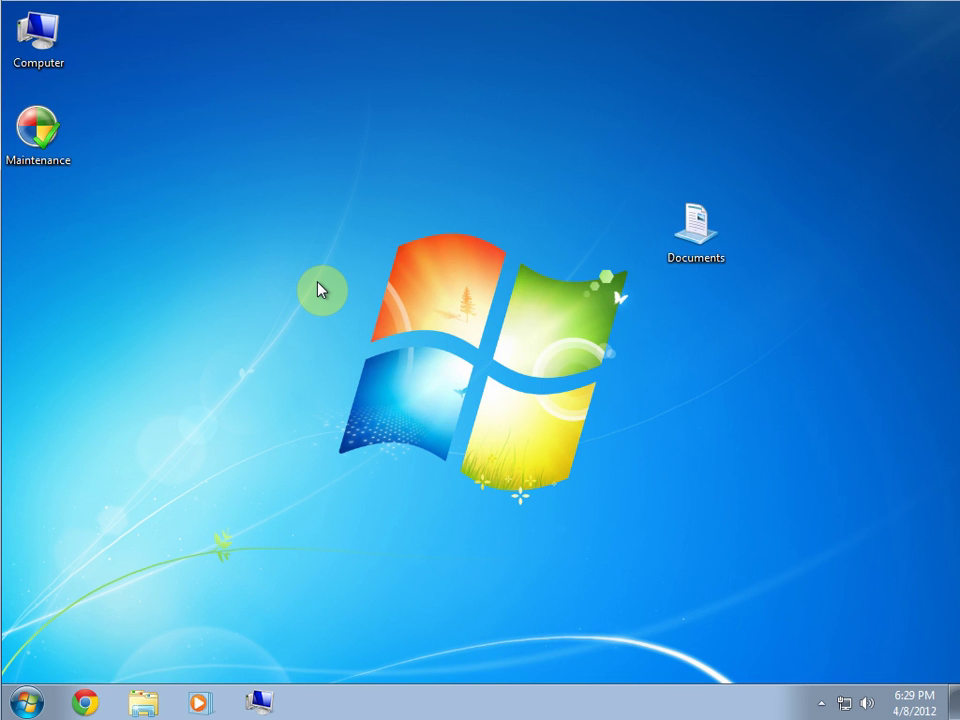